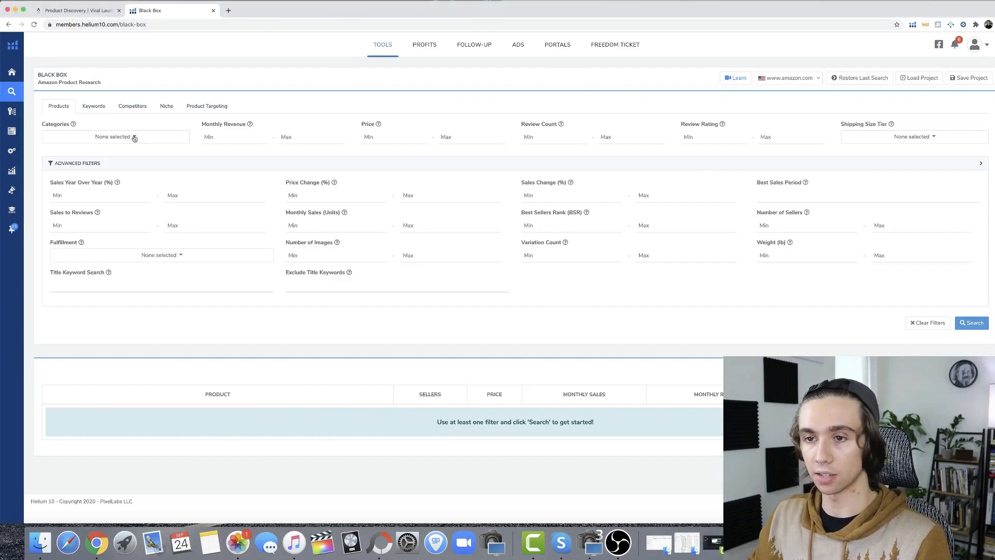
# Add Arts, Crafts & Sewing, Home & Kitchen, and Industrial & Scientific to the product search's category filter
pyautogui.click(133, 137)
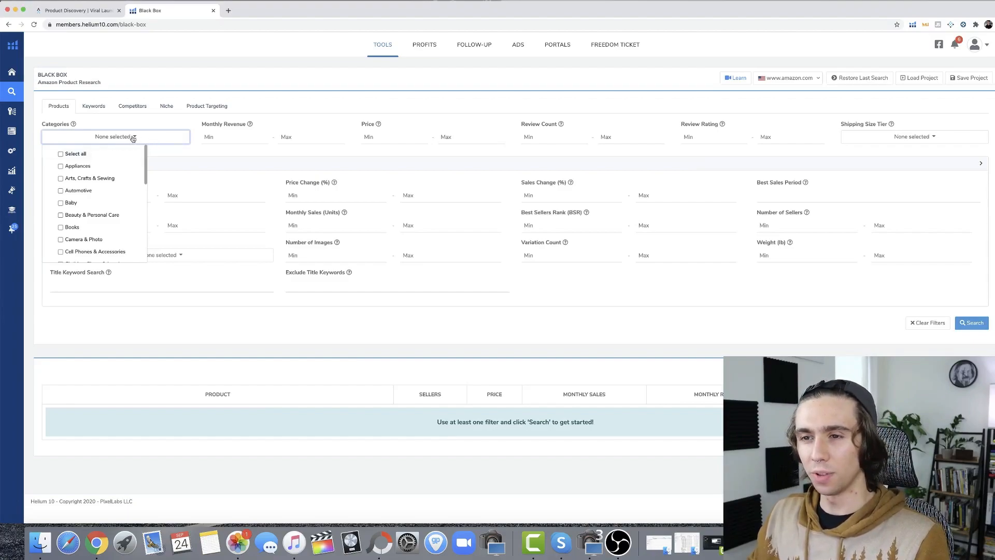
pyautogui.click(133, 137)
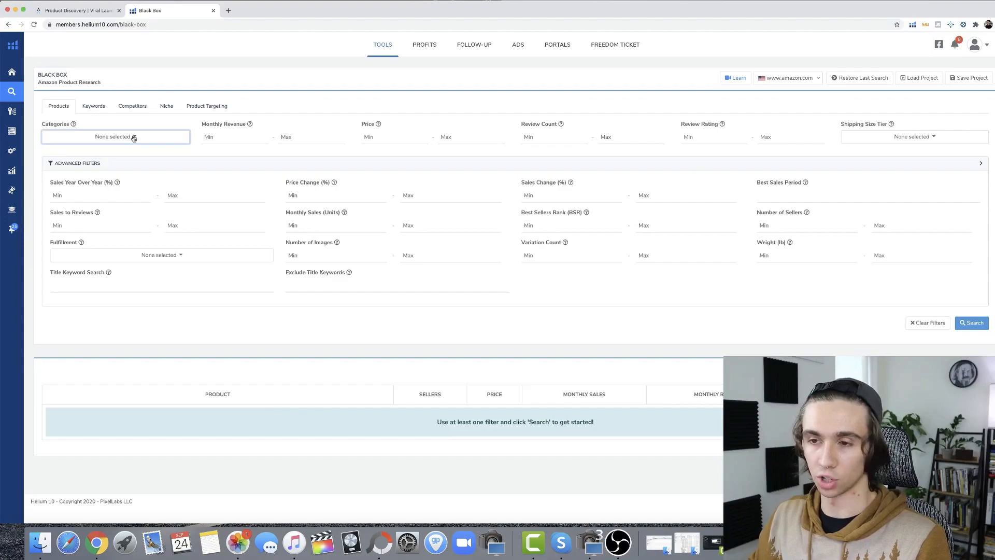
pyautogui.click(134, 137)
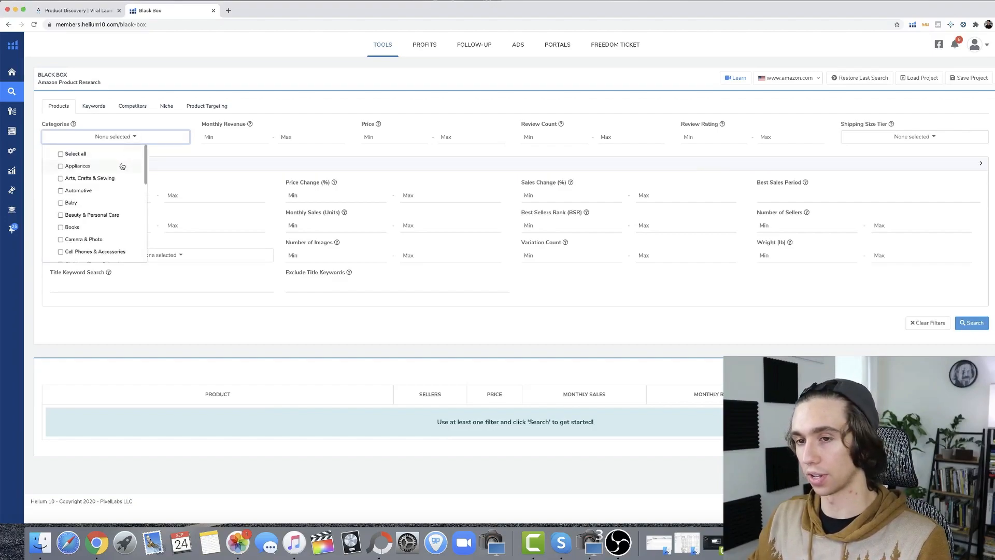
pyautogui.click(109, 179)
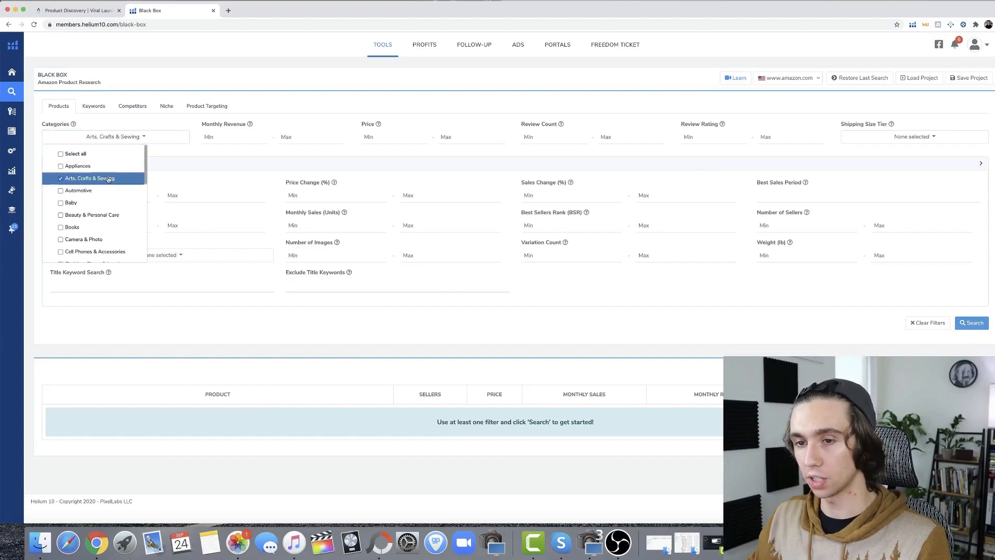
pyautogui.scroll(-4, 107, 181)
pyautogui.scroll(-6, 104, 197)
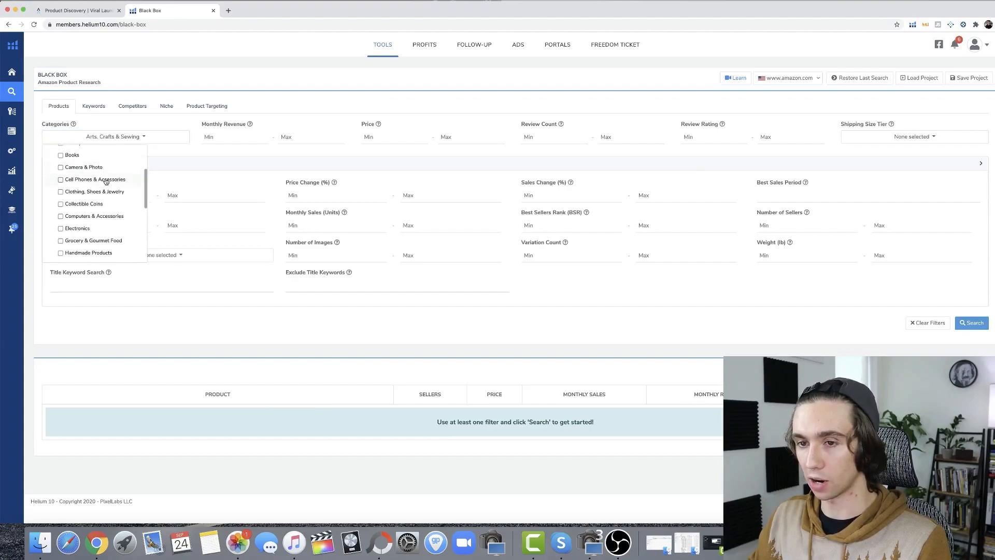
pyautogui.click(98, 217)
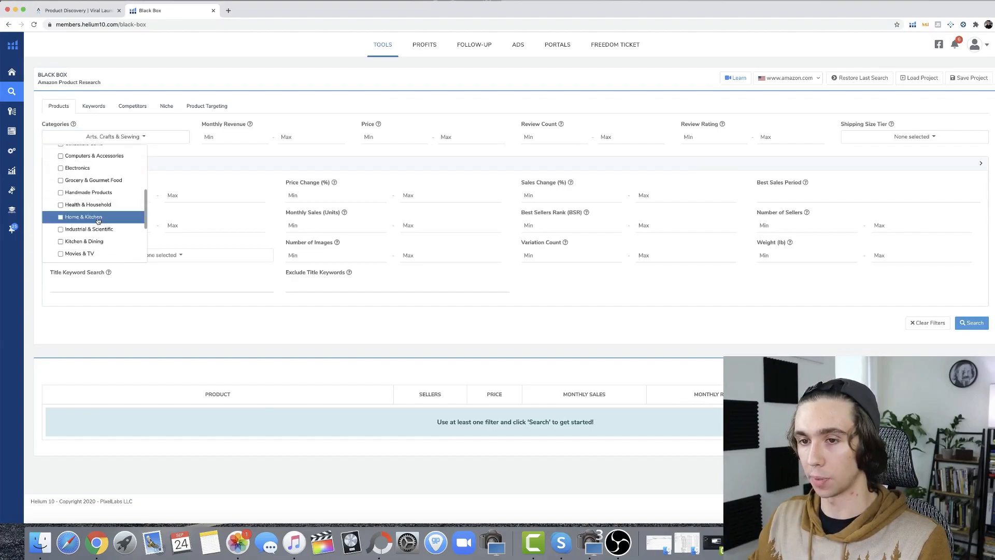
pyautogui.scroll(-1, 98, 222)
pyautogui.click(97, 227)
pyautogui.scroll(-4, 97, 226)
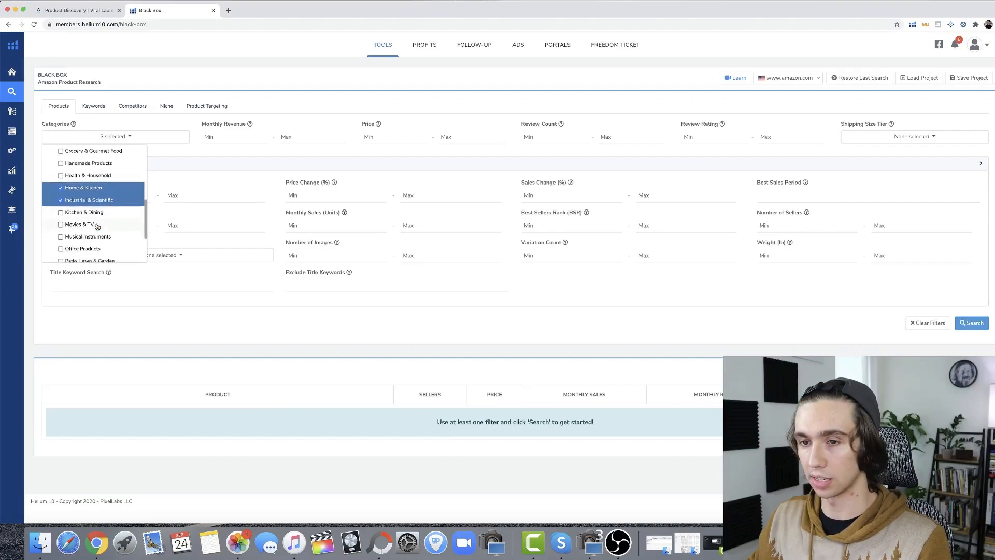
# Add Office Products and Tools & Home Improvement to the selected categories
pyautogui.click(97, 226)
pyautogui.scroll(-4, 97, 224)
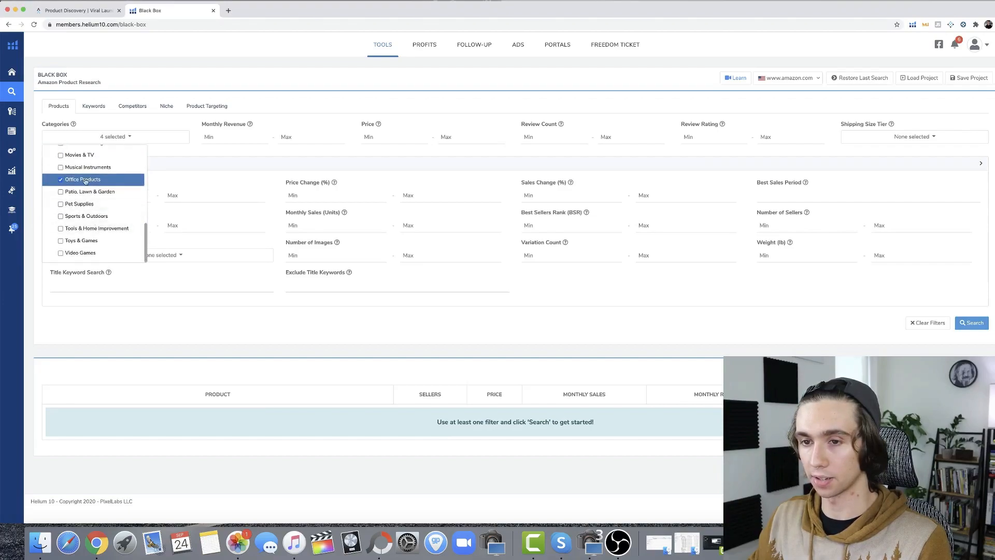
pyautogui.scroll(9, 98, 225)
pyautogui.scroll(-5, 107, 226)
pyautogui.scroll(-3, 108, 226)
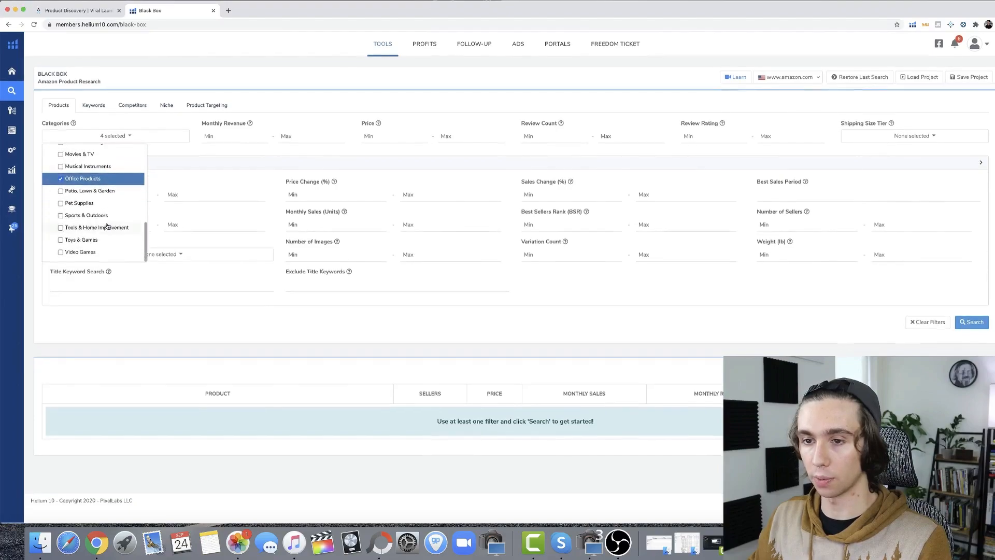
pyautogui.click(90, 224)
pyautogui.scroll(4, 95, 222)
pyautogui.scroll(8, 101, 218)
pyautogui.scroll(-10, 102, 218)
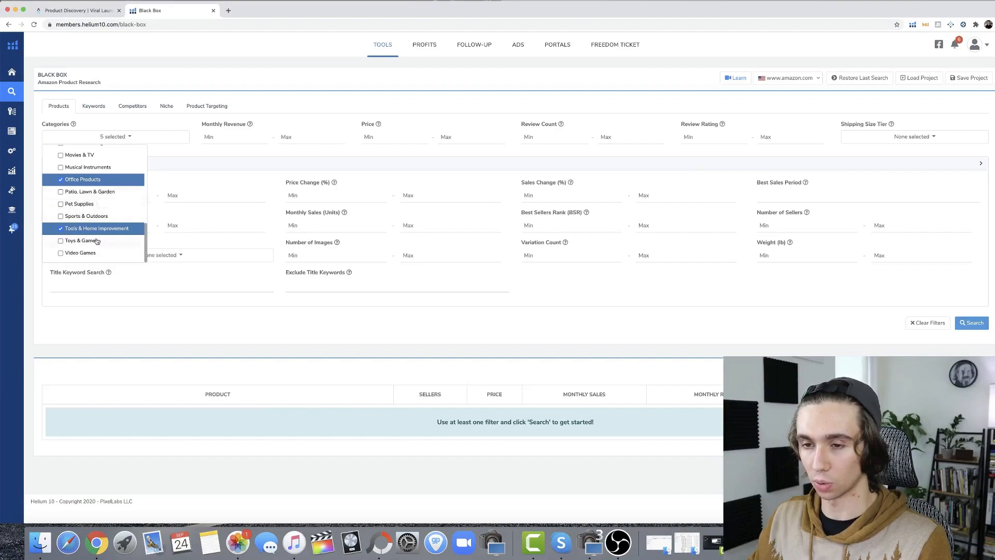
pyautogui.click(165, 153)
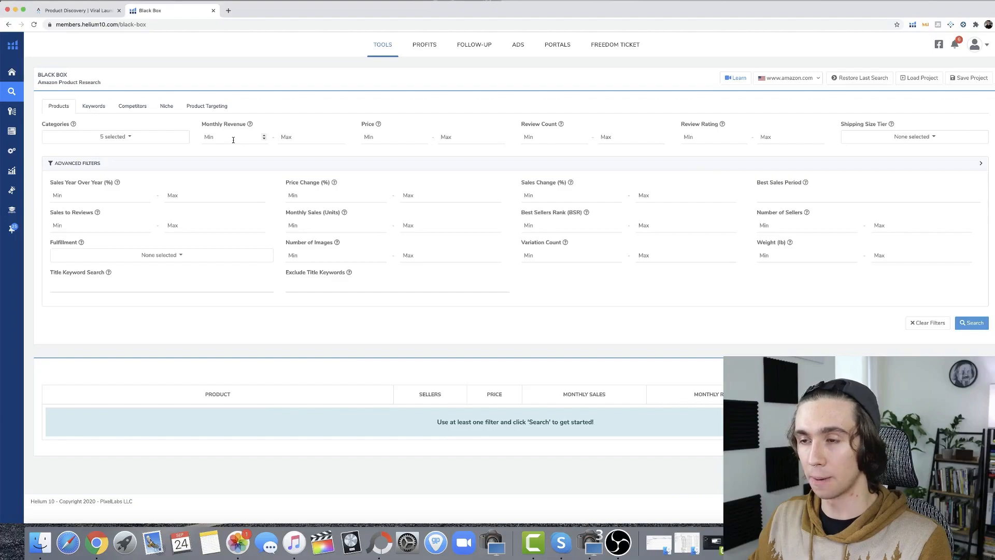
# Set the price filter to a minimum of 20 and a maximum of 40
pyautogui.click(376, 136)
pyautogui.write('20')
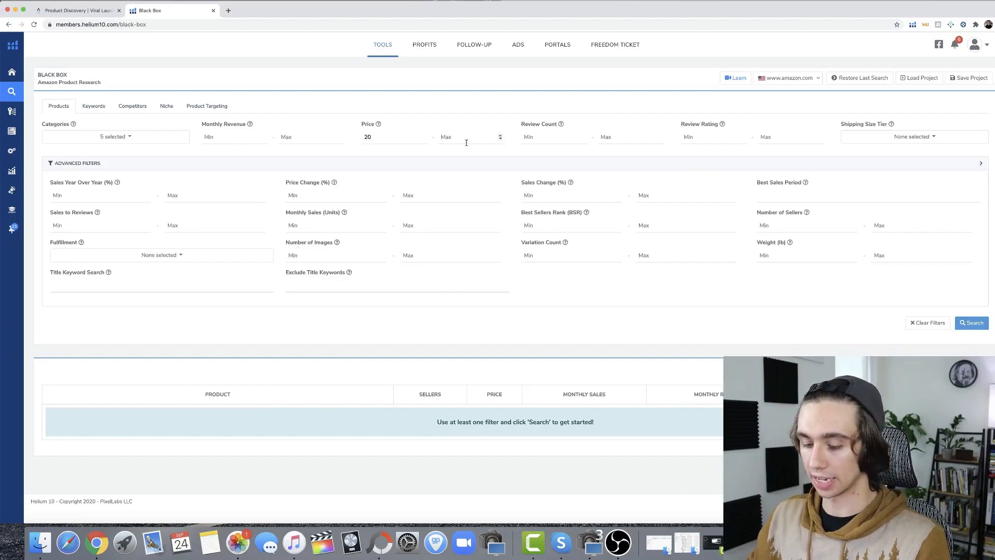
pyautogui.write('9')
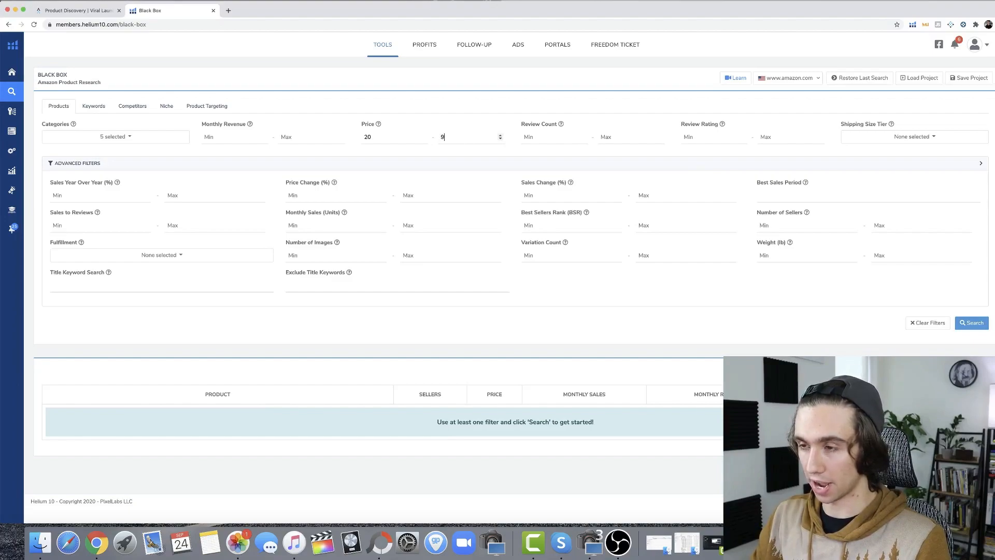
pyautogui.write('6')
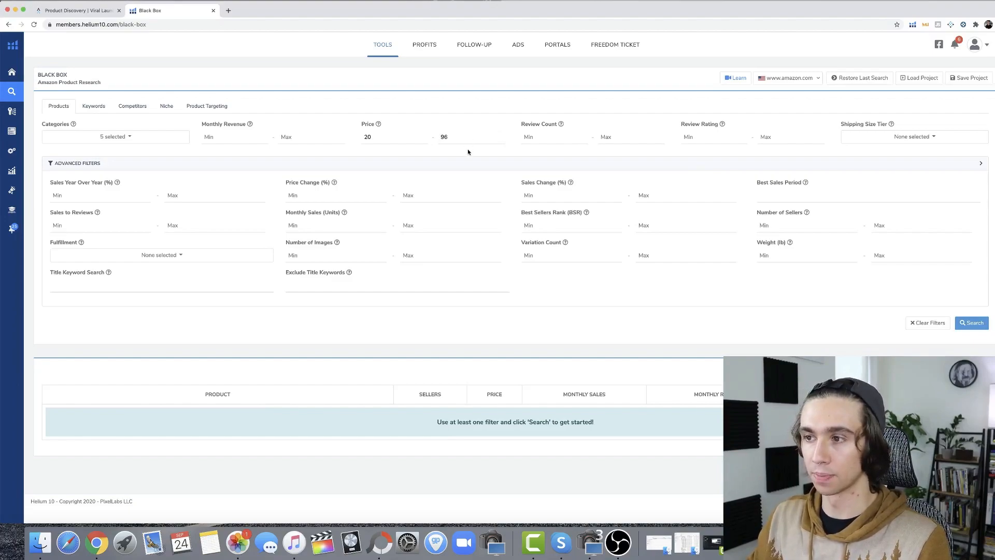
pyautogui.press('BackSpace')
pyautogui.press('BackSpace')
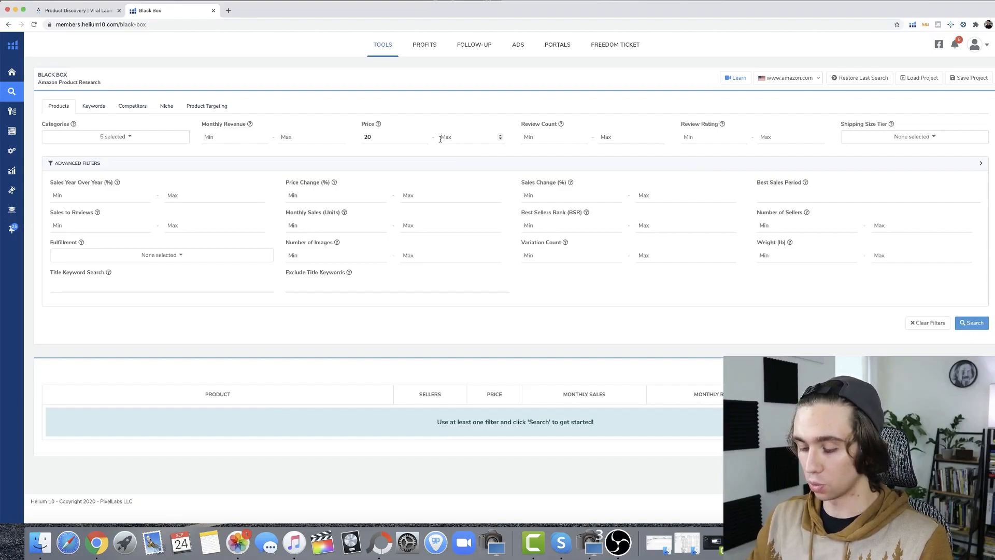
pyautogui.write('40')
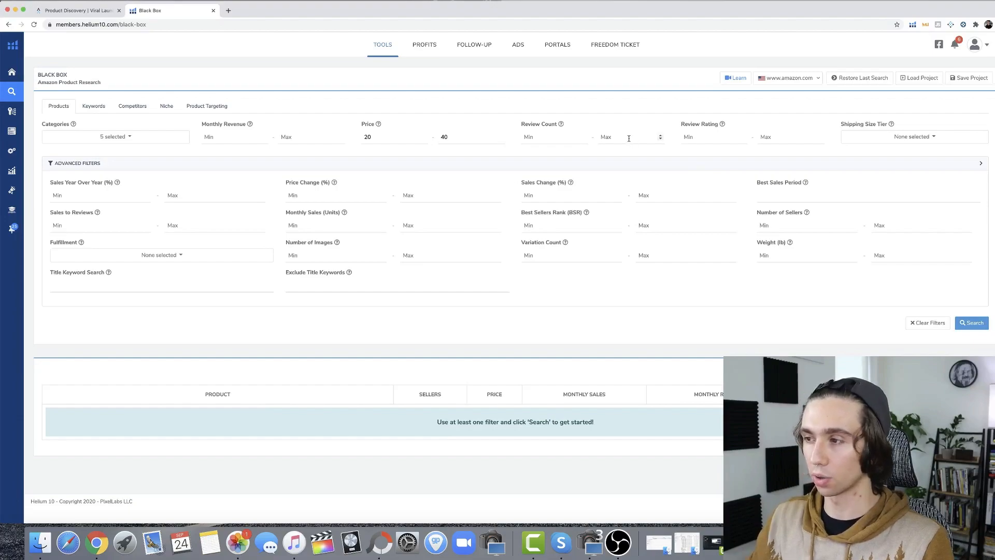
# Limit the review count to between 11 and 190
pyautogui.write('190')
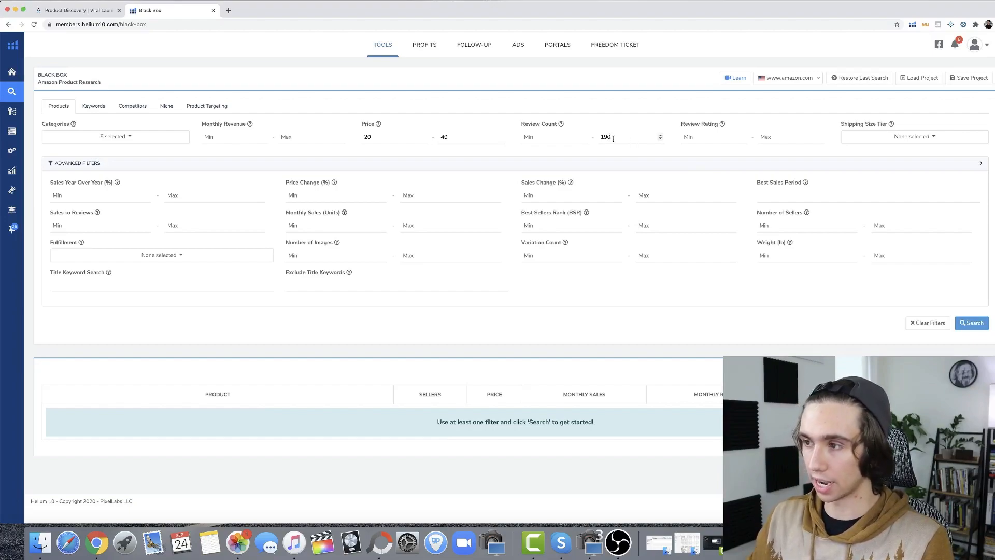
pyautogui.click(540, 137)
pyautogui.write('11')
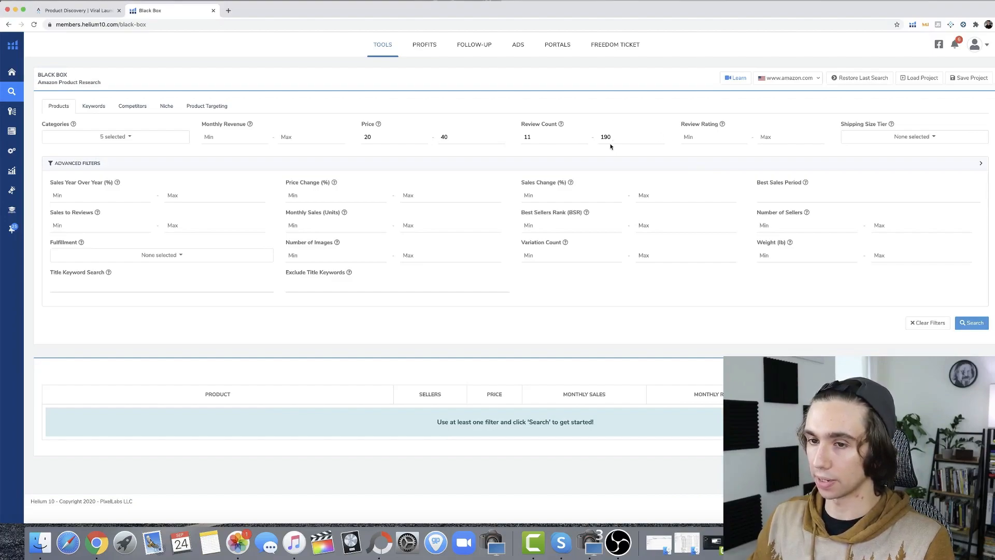
# Set the minimum Sales to Reviews ratio to 30 in the advanced filters
pyautogui.click(72, 228)
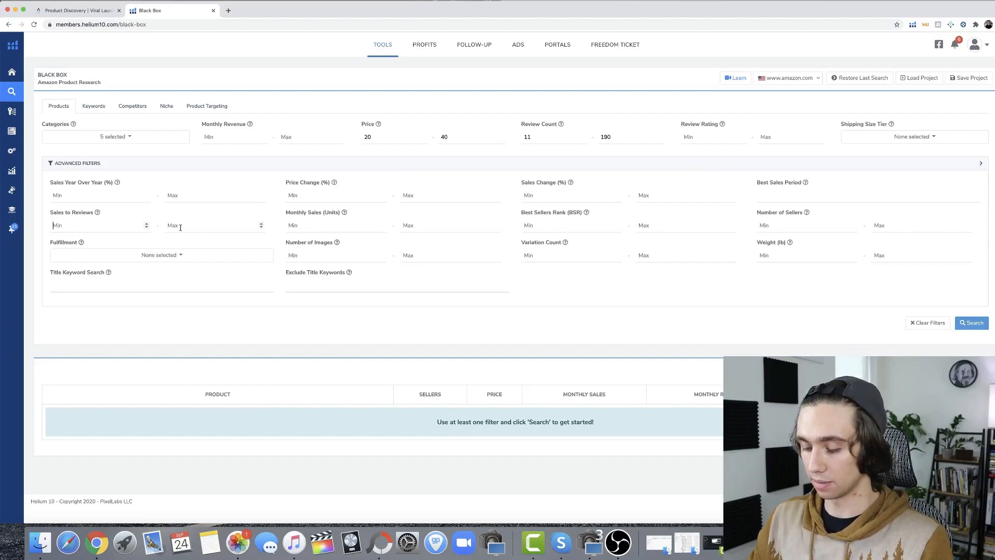
pyautogui.write('30')
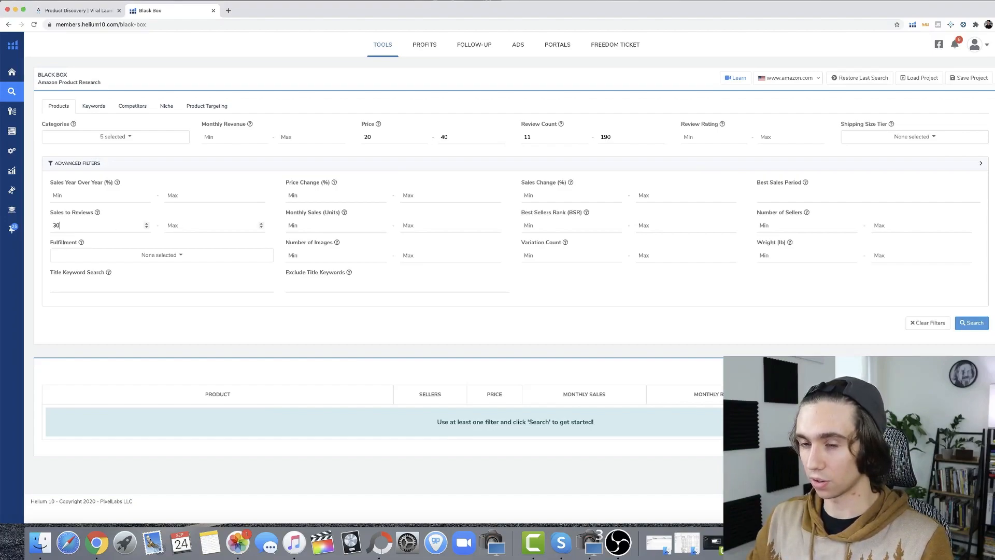
pyautogui.click(160, 215)
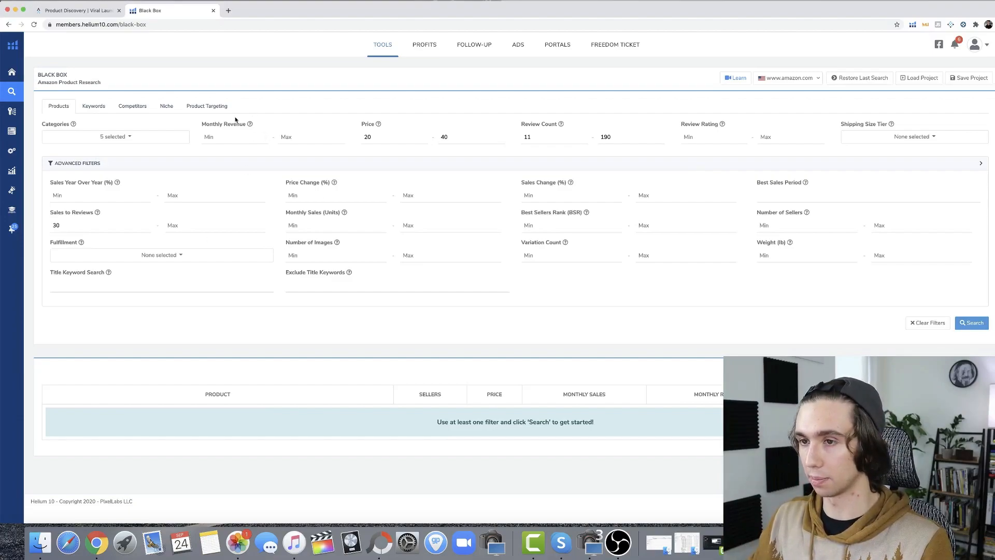
# Set the monthly sales filter to between 180 and 380 units
pyautogui.click(340, 225)
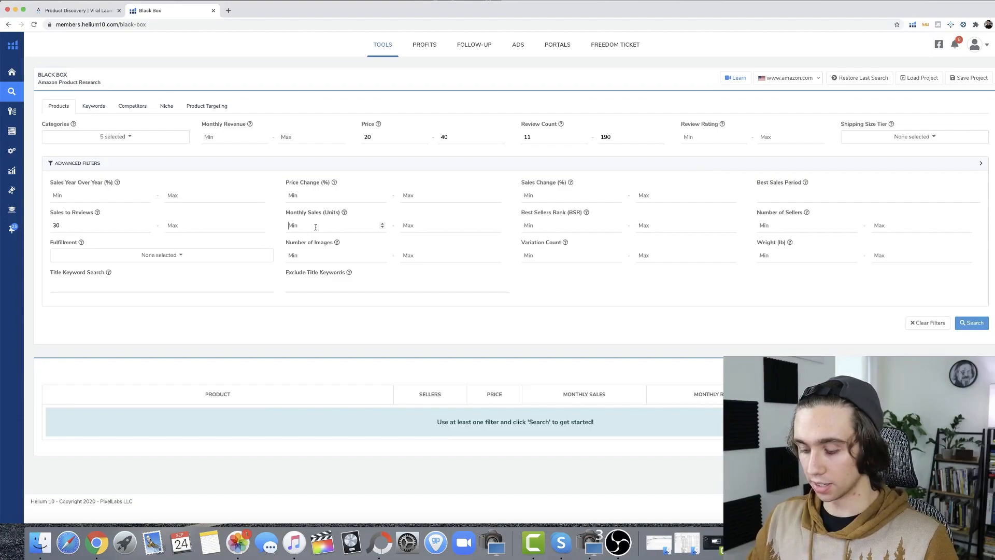
pyautogui.click(315, 227)
pyautogui.write('180')
pyautogui.click(450, 221)
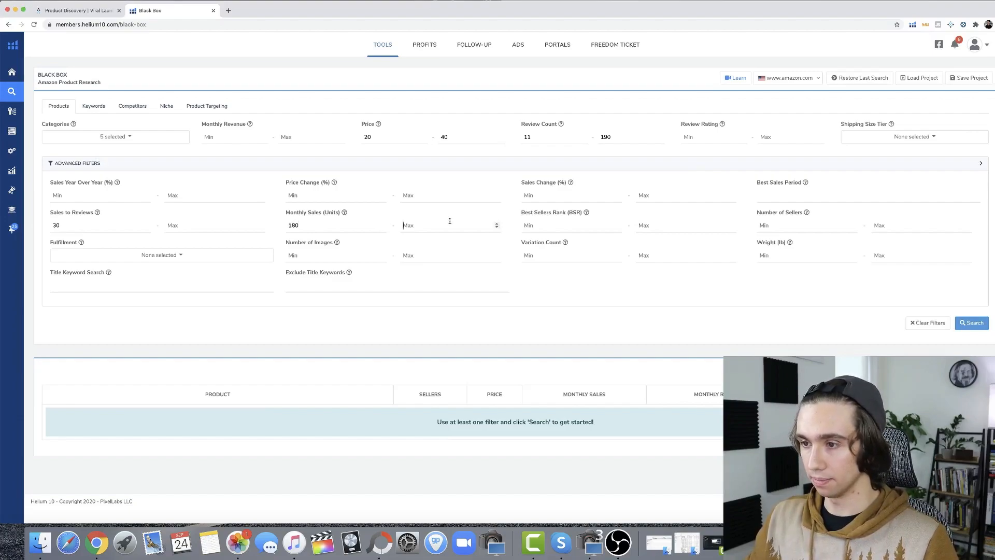
pyautogui.write('380')
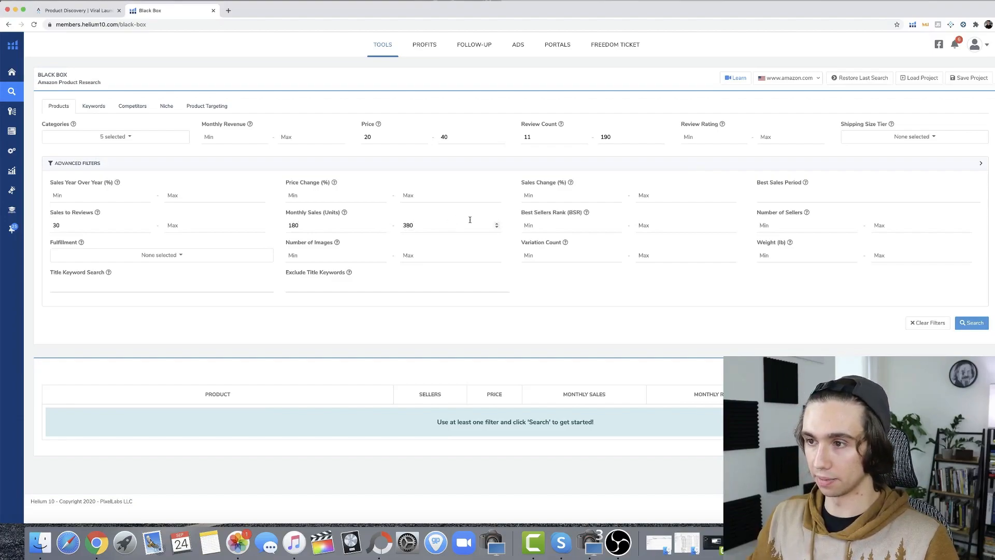
pyautogui.click(485, 296)
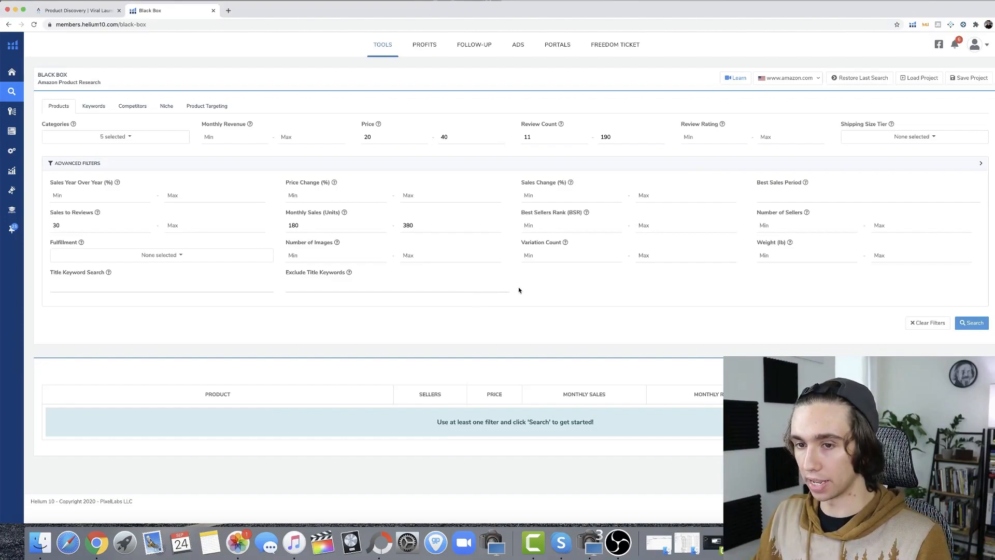
# Run the product search with these filters and sort the results by review count from low to high
pyautogui.click(969, 324)
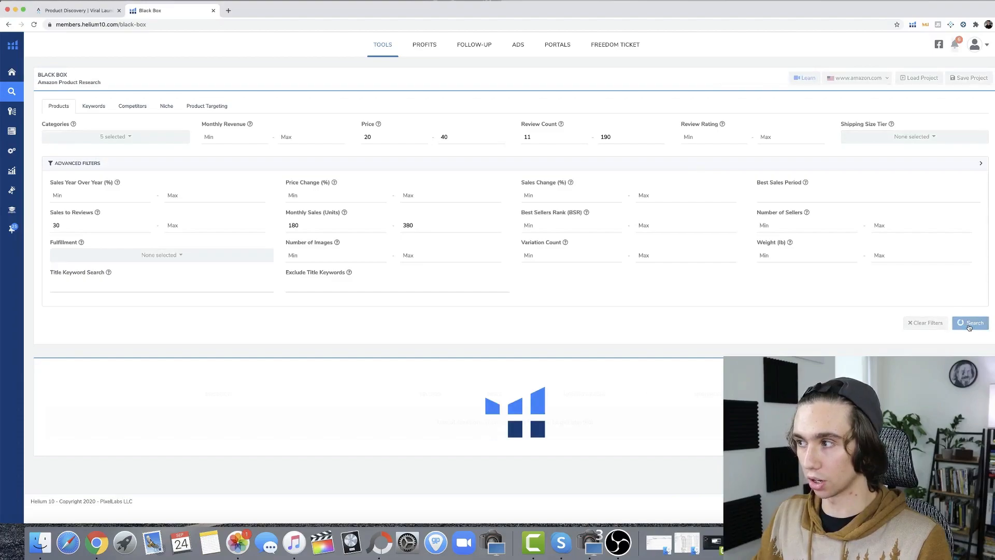
pyautogui.scroll(-2, 490, 300)
pyautogui.scroll(-5, 489, 299)
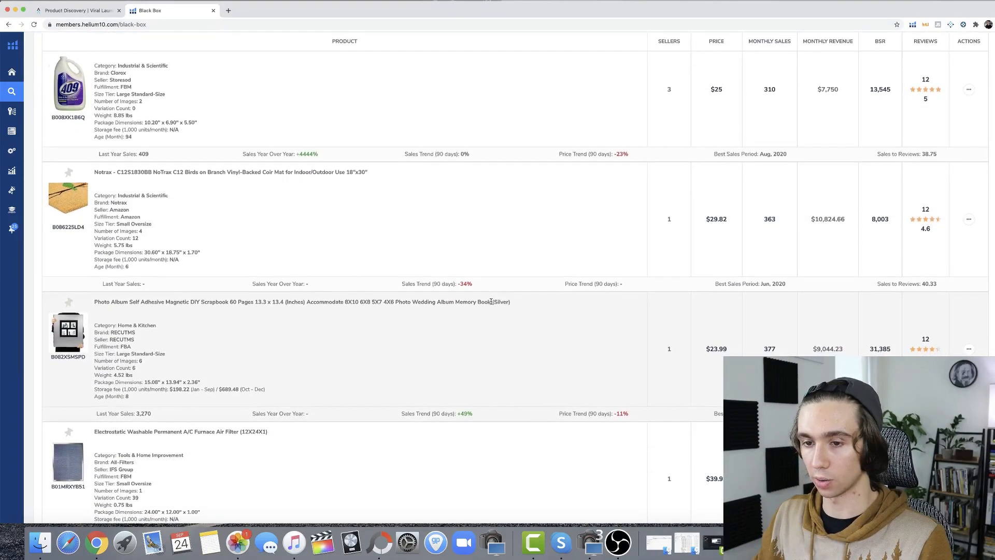
pyautogui.scroll(-8, 491, 301)
pyautogui.scroll(-8, 491, 304)
pyautogui.scroll(-3, 496, 304)
pyautogui.scroll(20, 506, 308)
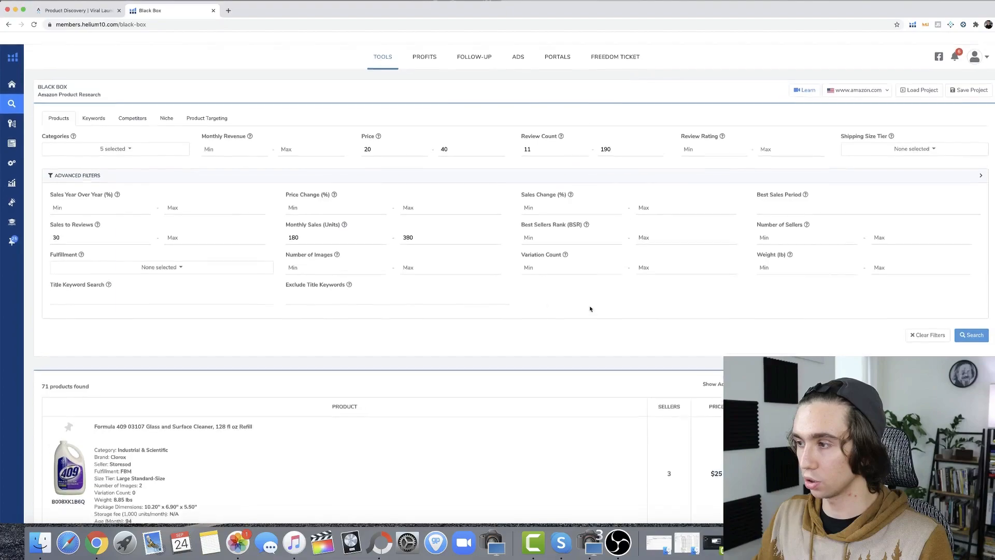
pyautogui.scroll(-2, 627, 310)
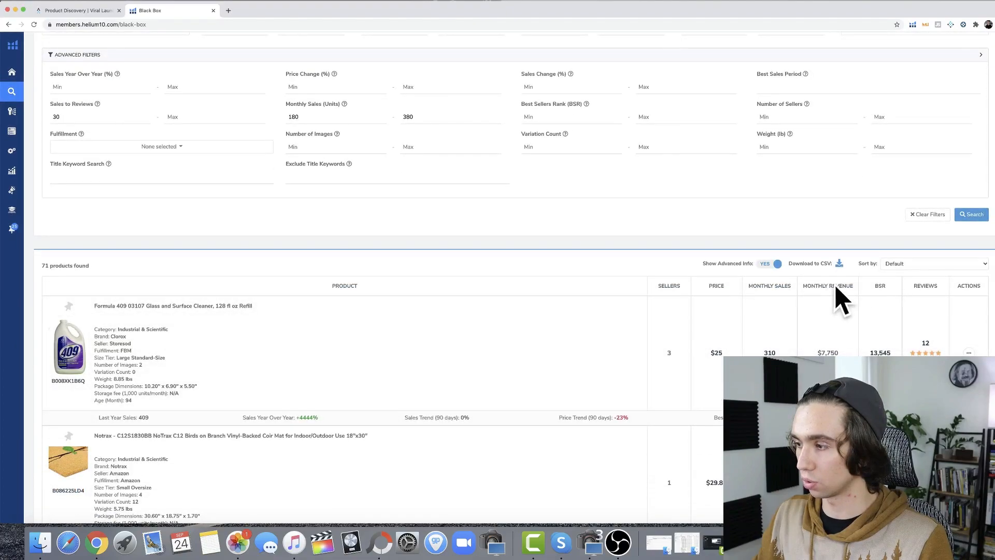
pyautogui.click(931, 288)
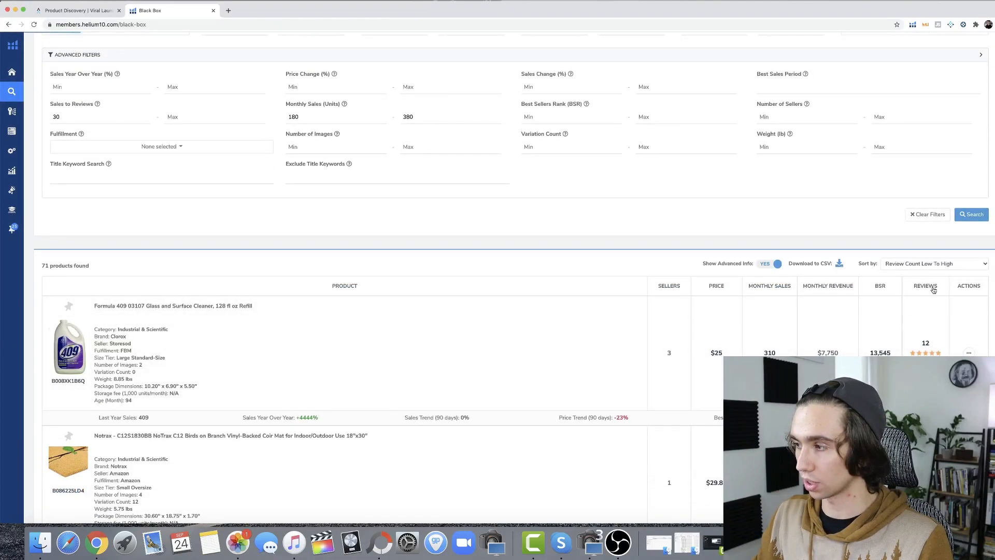
# Look through the product result pages for promising items with few reviews and solid monthly sales
pyautogui.scroll(-6, 558, 333)
pyautogui.scroll(-10, 558, 332)
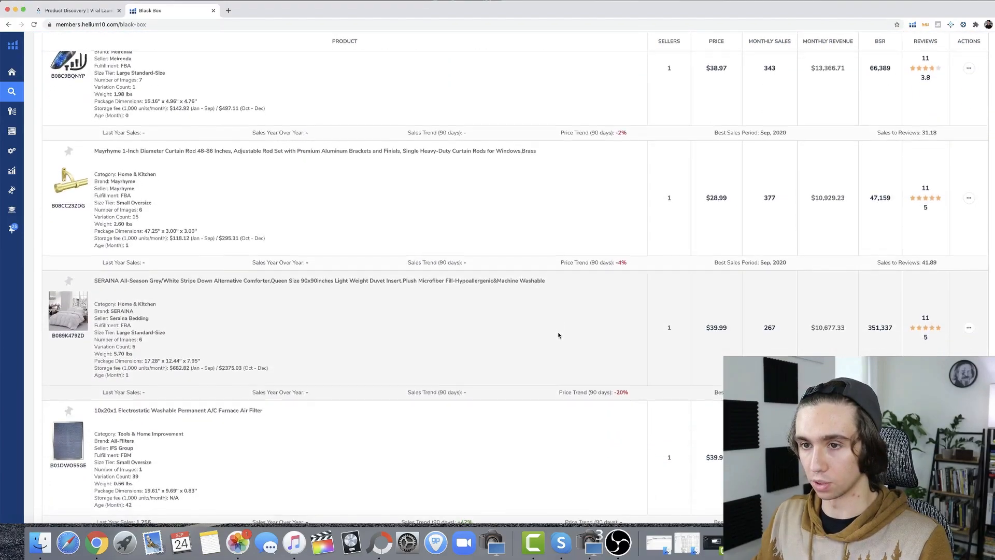
pyautogui.scroll(-5, 309, 249)
pyautogui.scroll(-9, 310, 249)
pyautogui.scroll(-6, 310, 252)
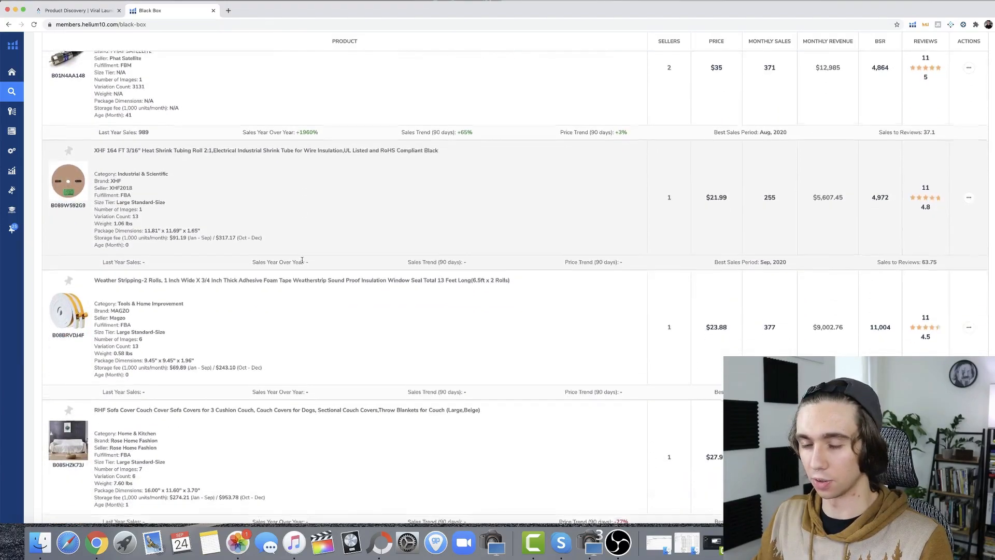
pyautogui.scroll(-8, 302, 263)
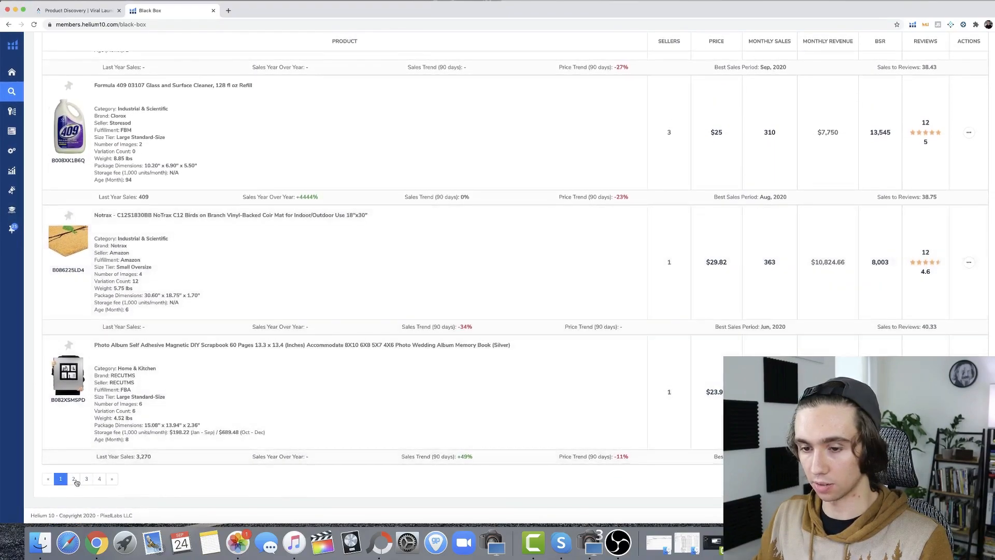
pyautogui.click(74, 479)
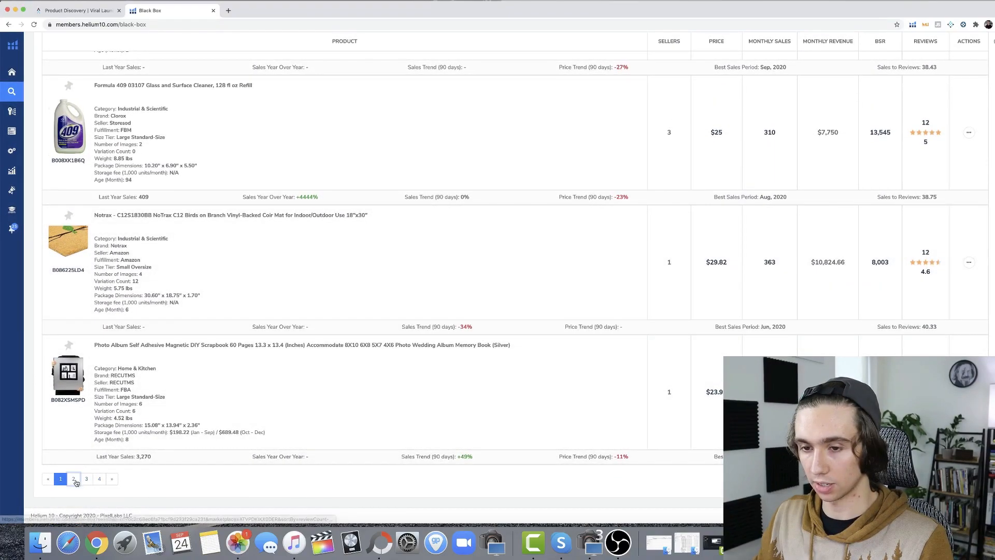
pyautogui.scroll(-10, 362, 322)
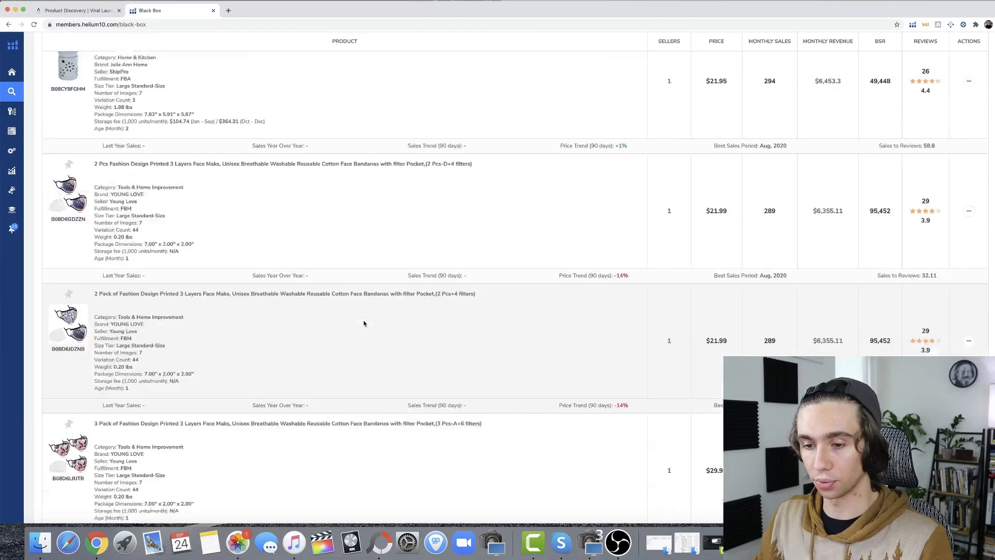
pyautogui.scroll(-15, 363, 322)
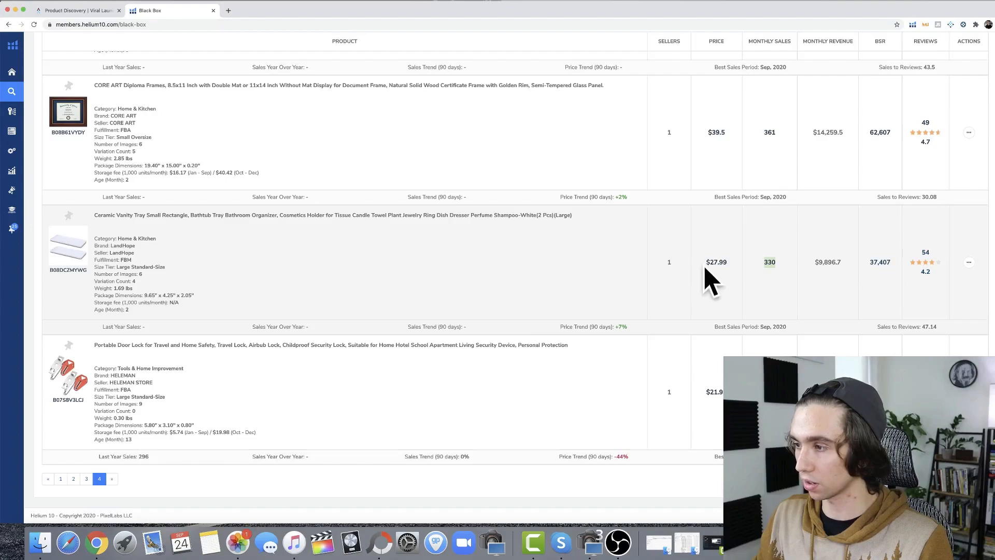
# Add the ceramic vanity tray and the portable door lock from the results to My List
pyautogui.click(968, 262)
pyautogui.click(908, 280)
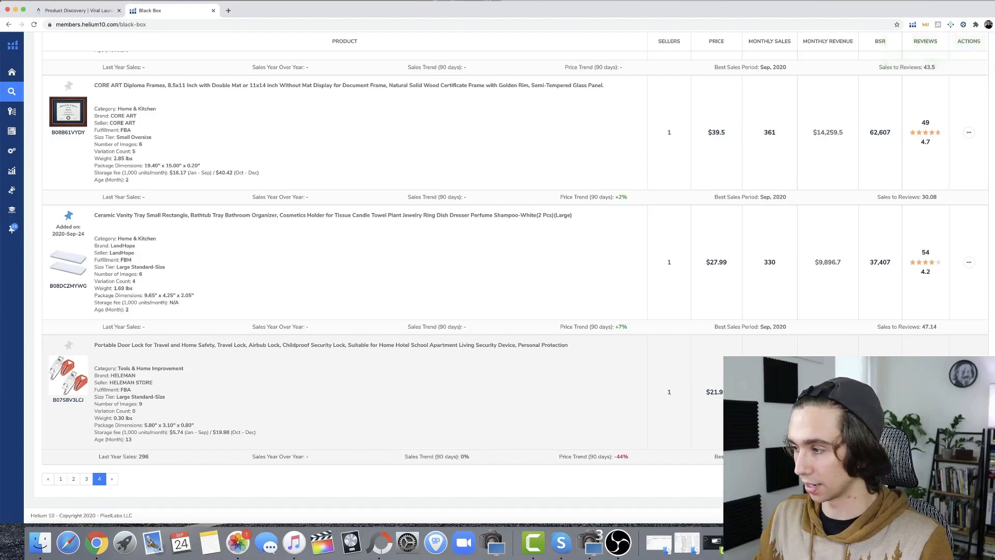
pyautogui.click(909, 409)
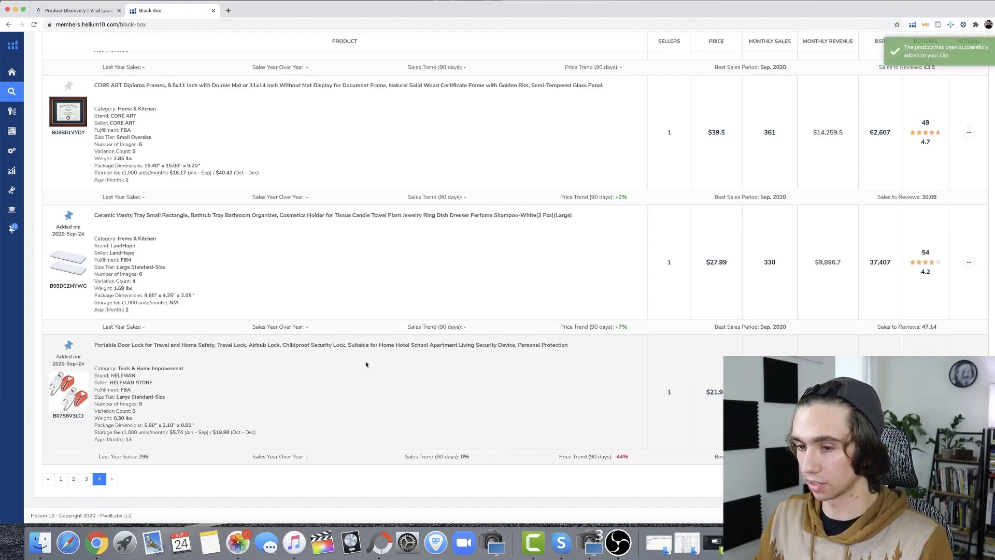
pyautogui.moveTo(39, 260)
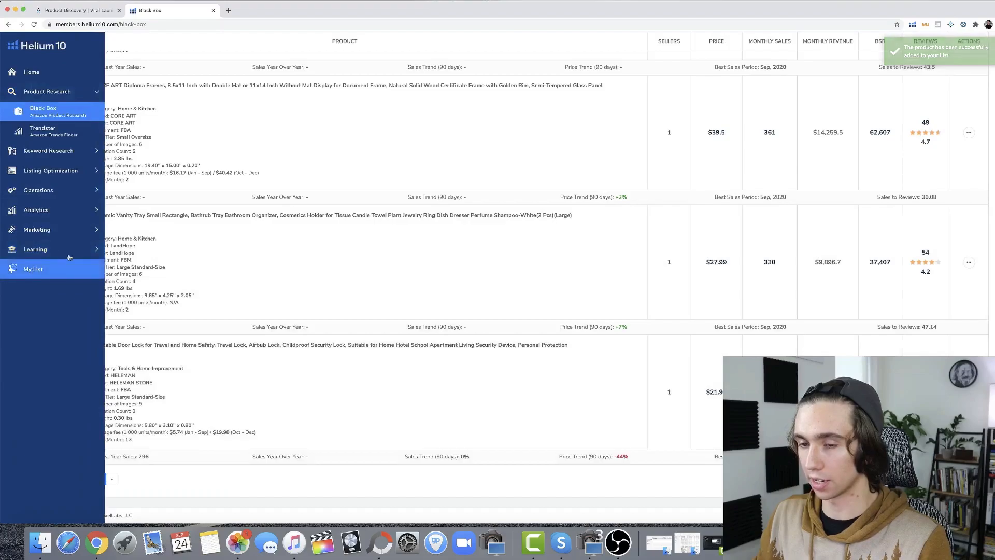
pyautogui.scroll(20, 253, 219)
pyautogui.scroll(6, 250, 214)
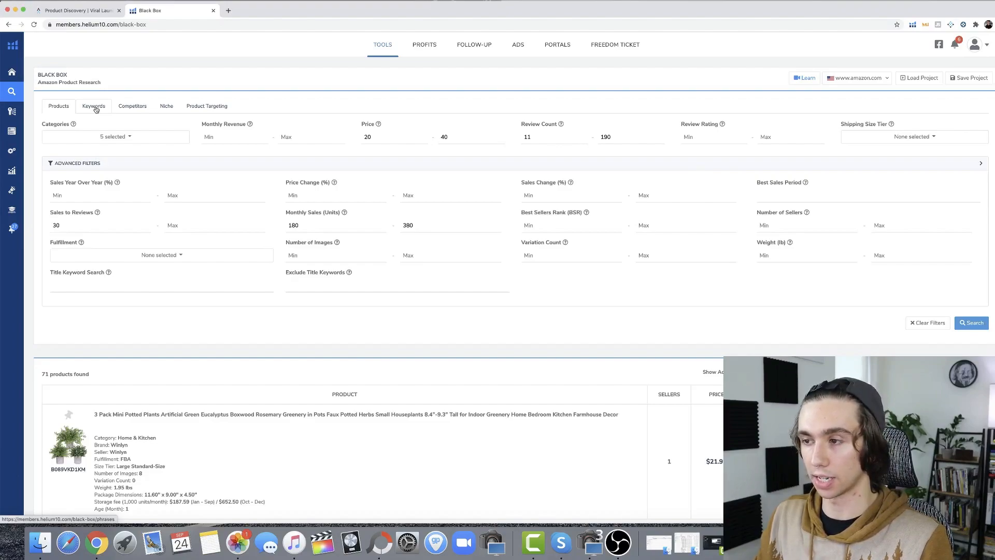
pyautogui.click(95, 107)
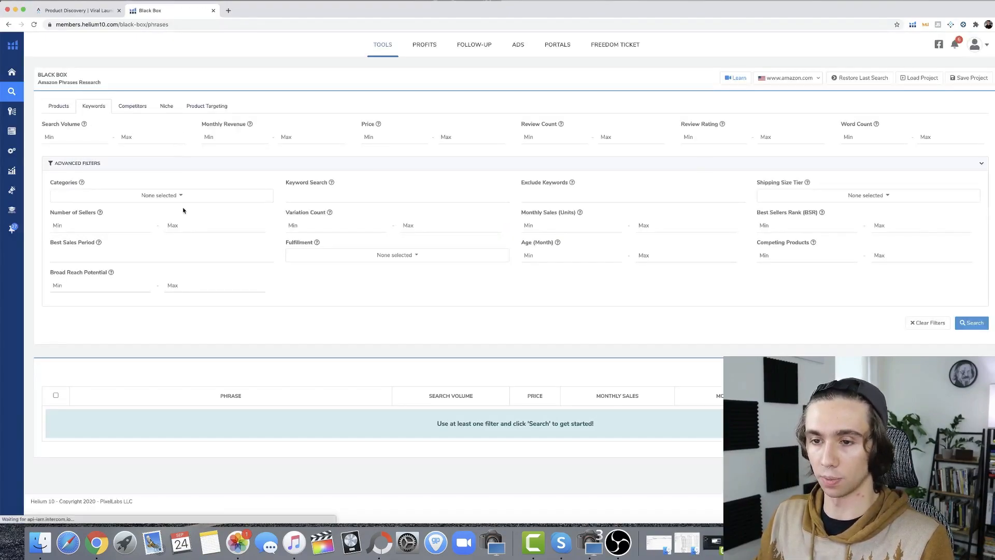
pyautogui.click(173, 195)
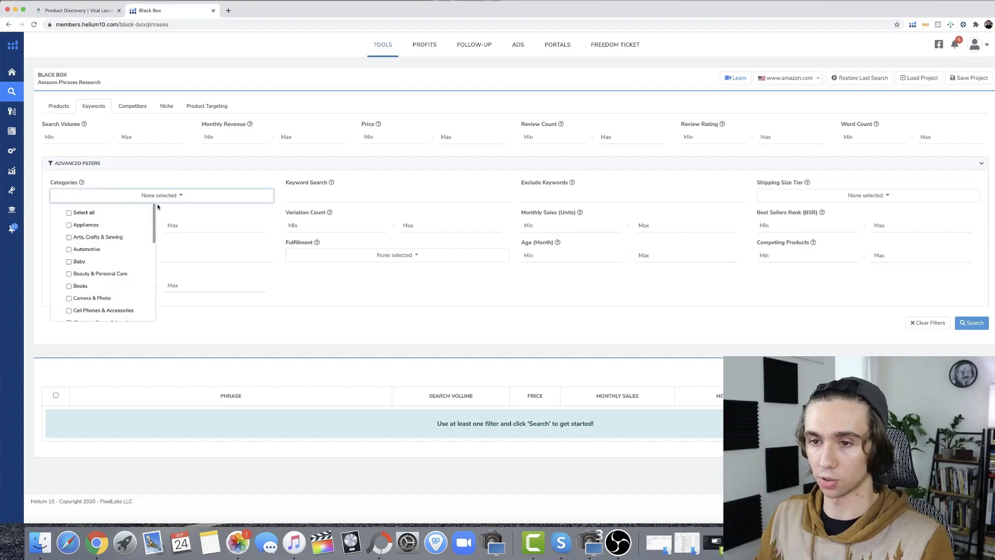
pyautogui.click(106, 237)
pyautogui.scroll(-4, 106, 247)
pyautogui.scroll(-4, 106, 247)
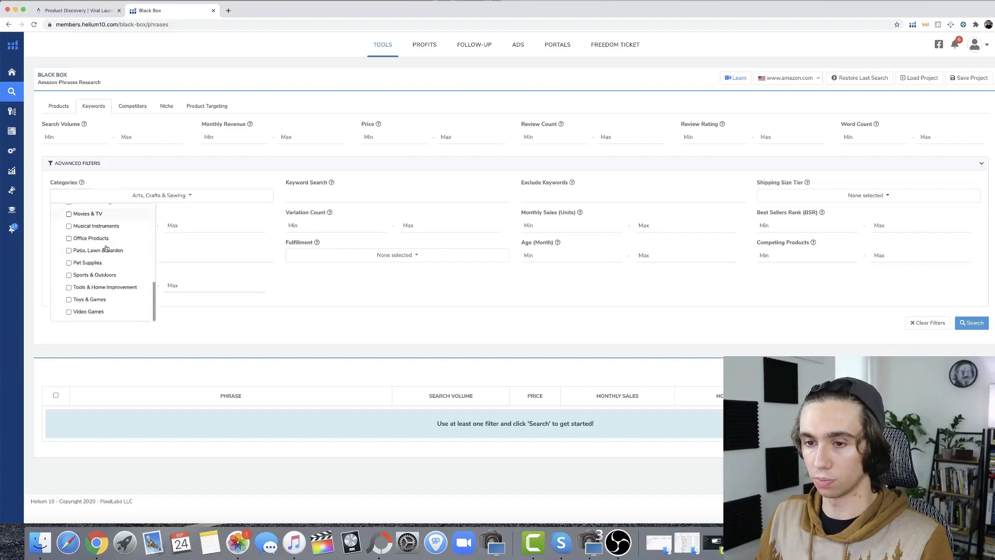
pyautogui.click(102, 274)
pyautogui.scroll(-2, 102, 290)
pyautogui.click(102, 288)
pyautogui.scroll(4, 102, 290)
pyautogui.click(102, 270)
pyautogui.click(102, 257)
pyautogui.scroll(4, 96, 267)
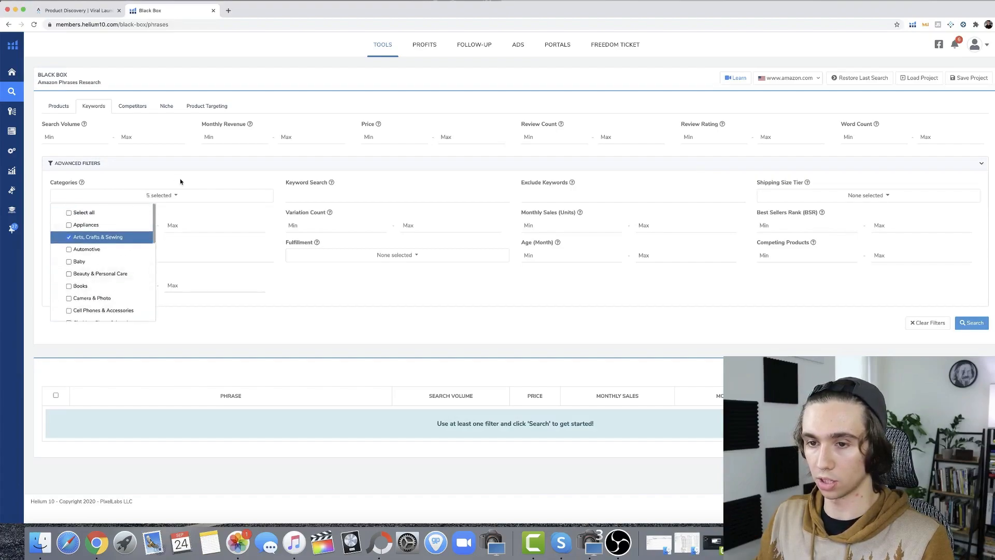
pyautogui.click(204, 177)
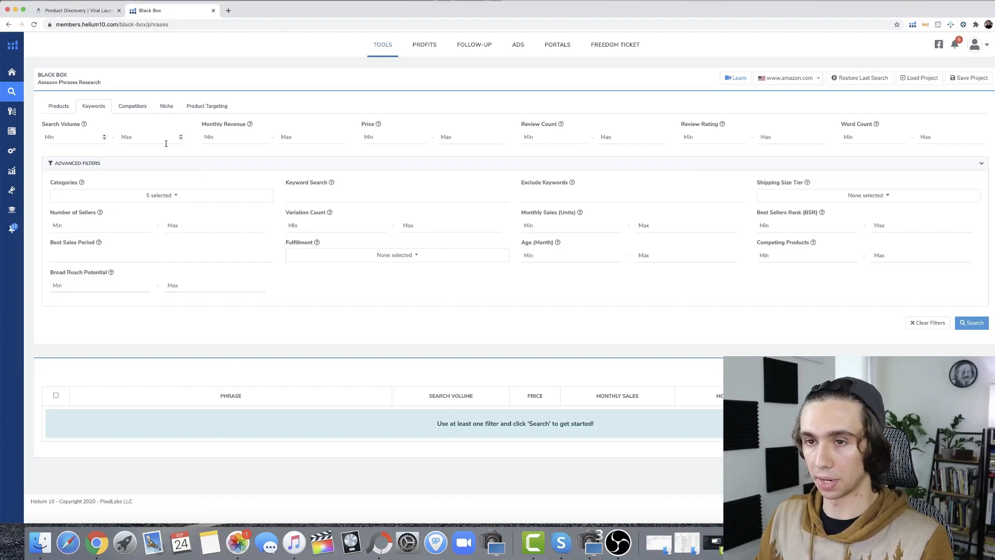
pyautogui.click(54, 108)
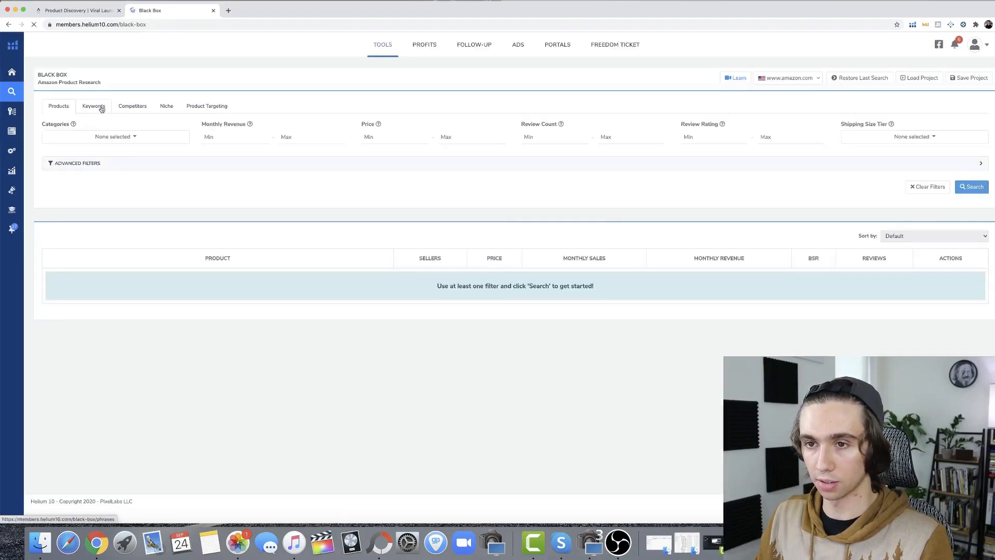
# In the keyword search, select categories Arts, Crafts & Sewing; Home & Kitchen; Industrial & Scientific; Kitchen & Dining; Patio, Lawn & Garden; Tools & Home Improvement
pyautogui.click(99, 108)
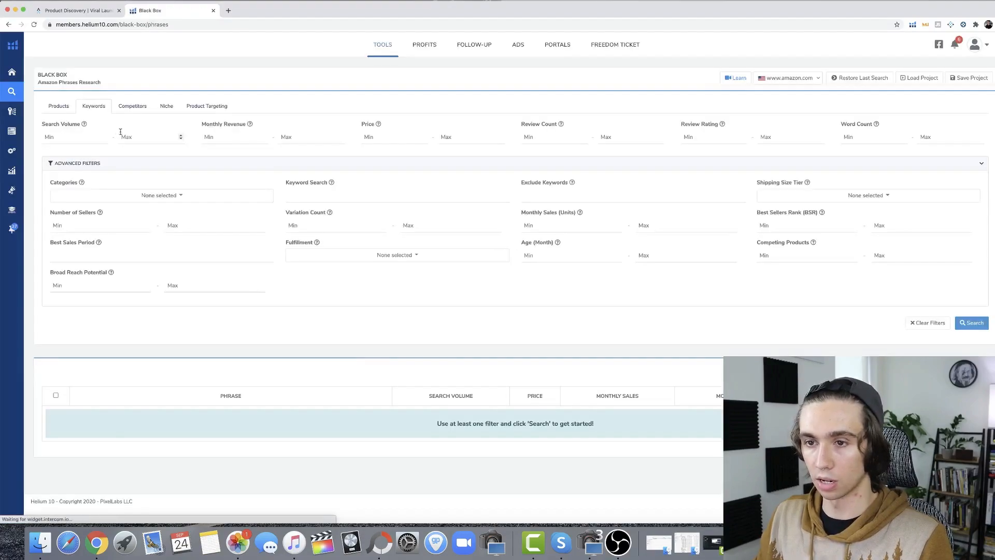
pyautogui.click(147, 195)
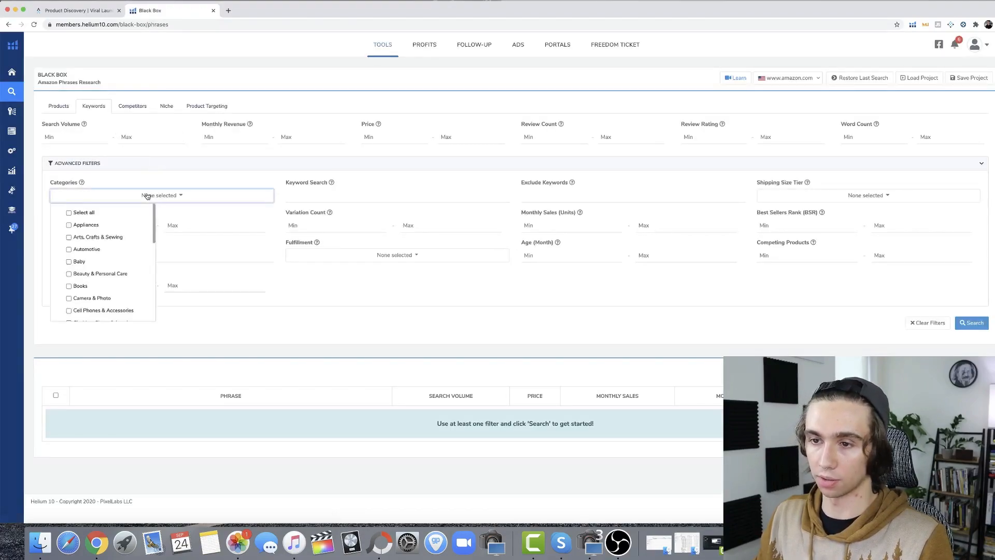
pyautogui.click(115, 238)
pyautogui.scroll(-5, 111, 240)
pyautogui.click(110, 287)
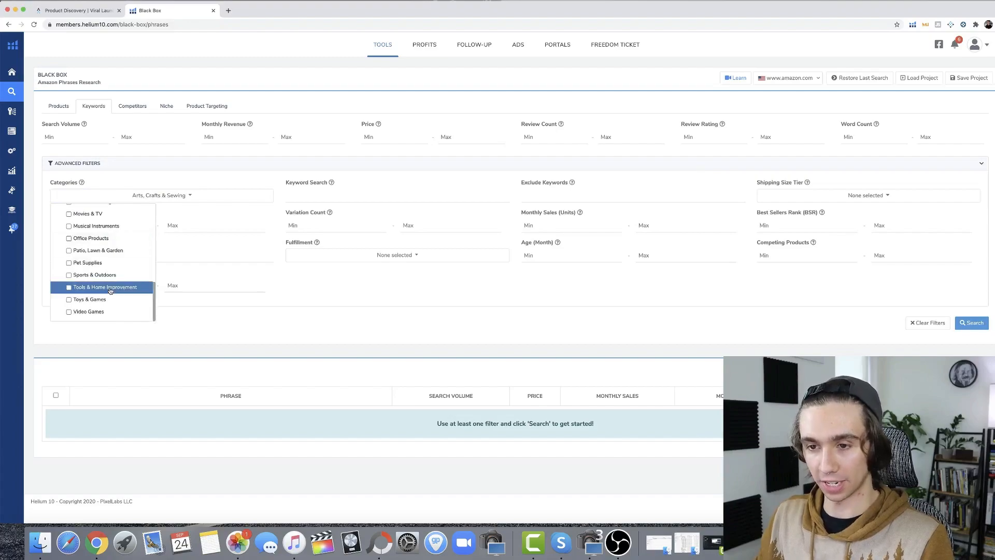
pyautogui.click(109, 251)
pyautogui.scroll(1, 110, 274)
pyautogui.click(108, 272)
pyautogui.click(106, 259)
pyautogui.scroll(2, 101, 261)
pyautogui.click(102, 242)
pyautogui.click(102, 229)
pyautogui.scroll(1, 102, 230)
pyautogui.click(101, 234)
pyautogui.scroll(5, 109, 254)
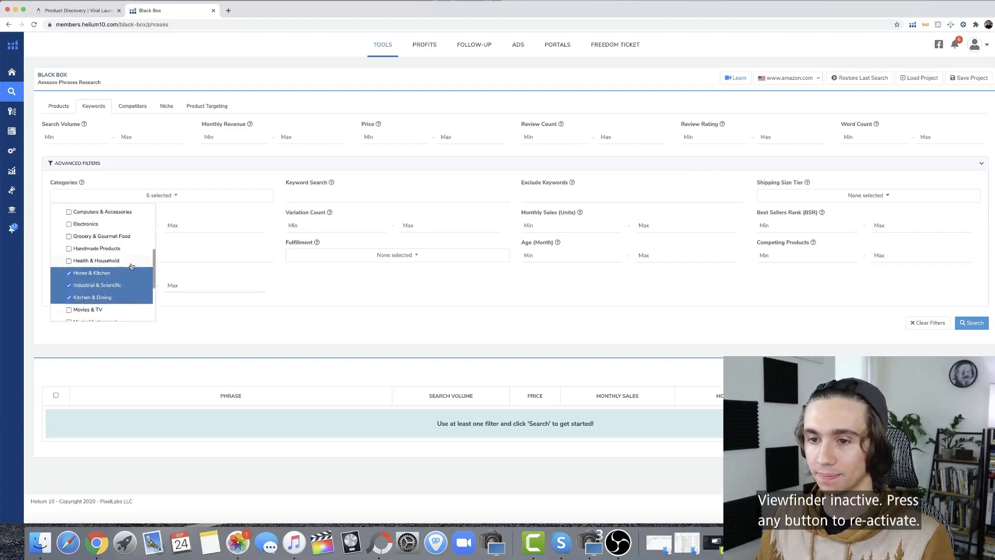
pyautogui.click(199, 188)
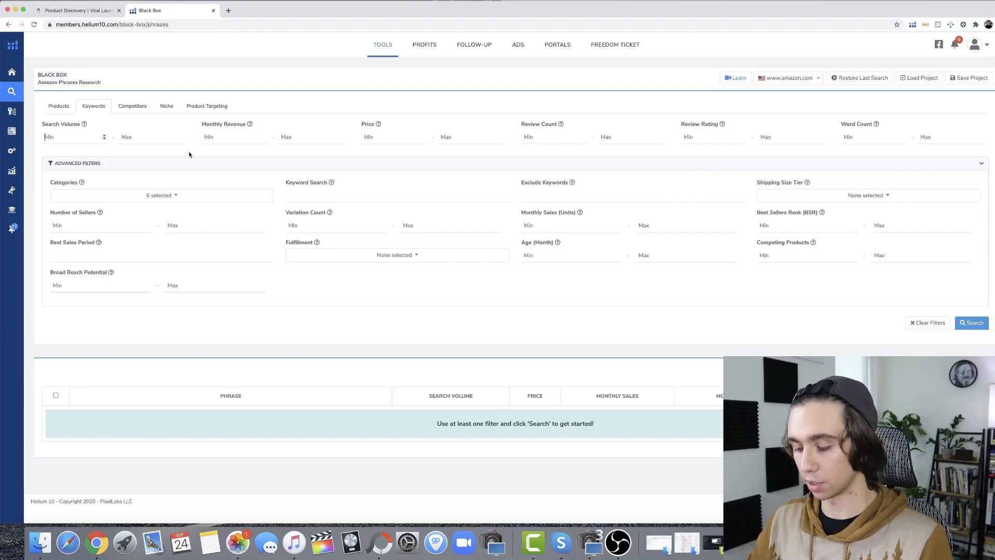
# Limit the keyword search volume to between 500 and 5000
pyautogui.write('500')
pyautogui.click(146, 137)
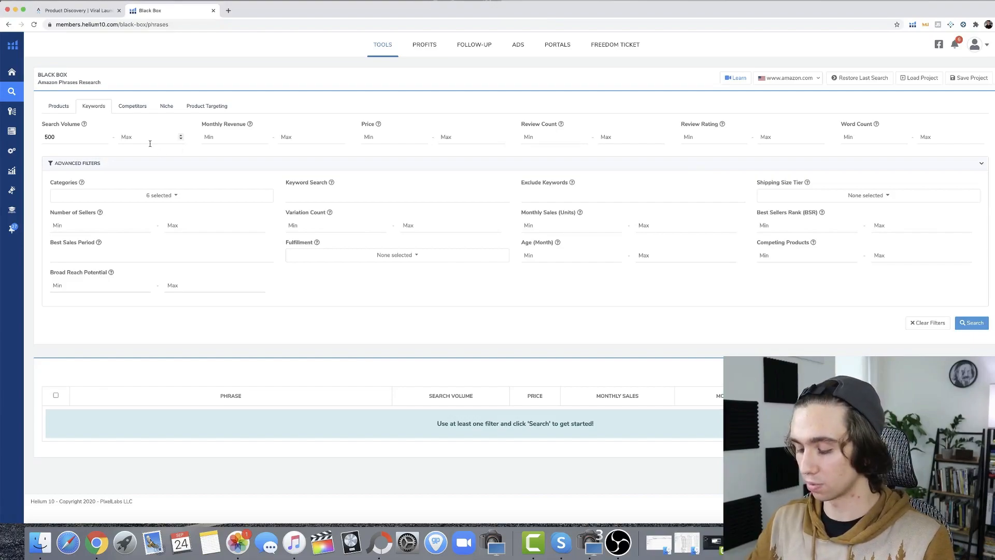
pyautogui.write('6000')
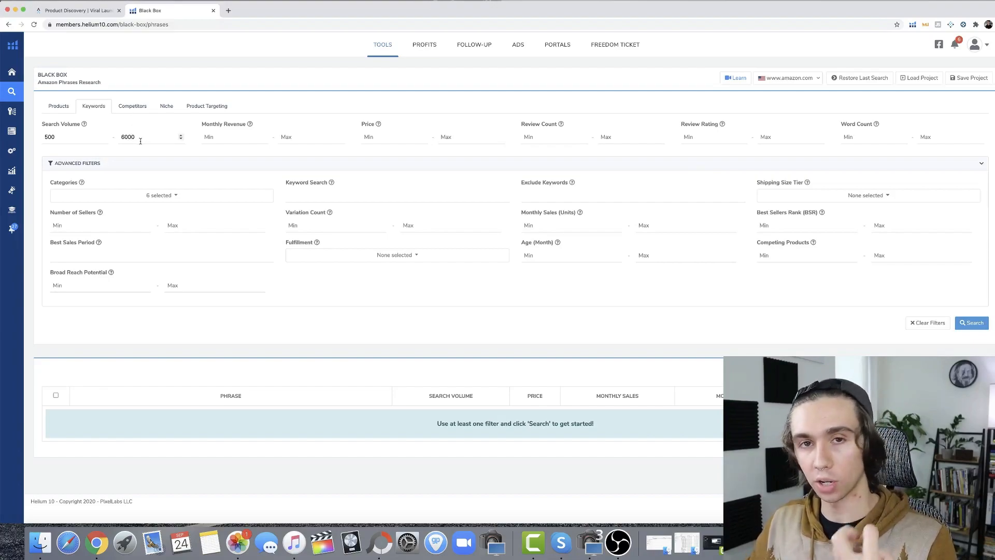
pyautogui.doubleClick(141, 138)
pyautogui.write('5000')
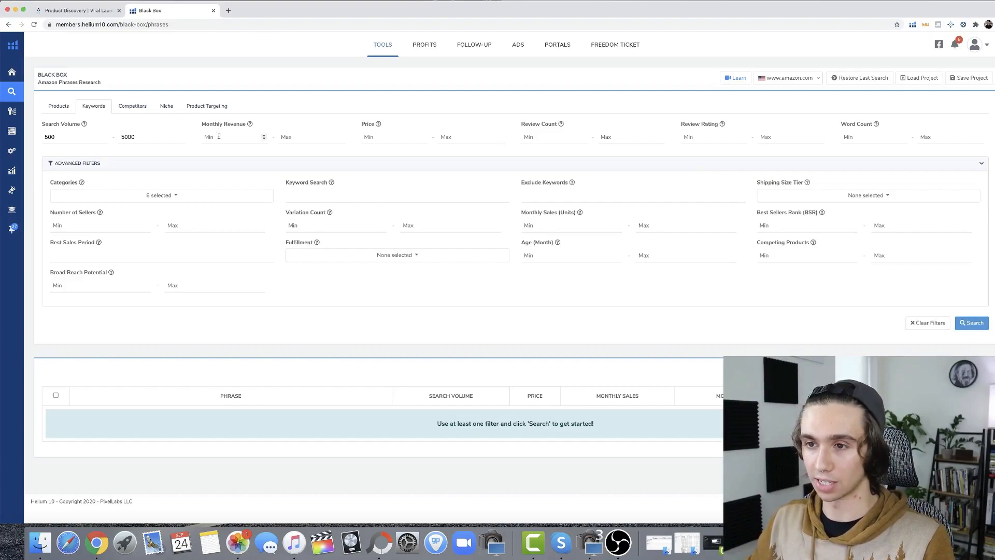
# Set the monthly revenue filter to a minimum of 4000 and a maximum of 9000
pyautogui.click(220, 137)
pyautogui.write('4000')
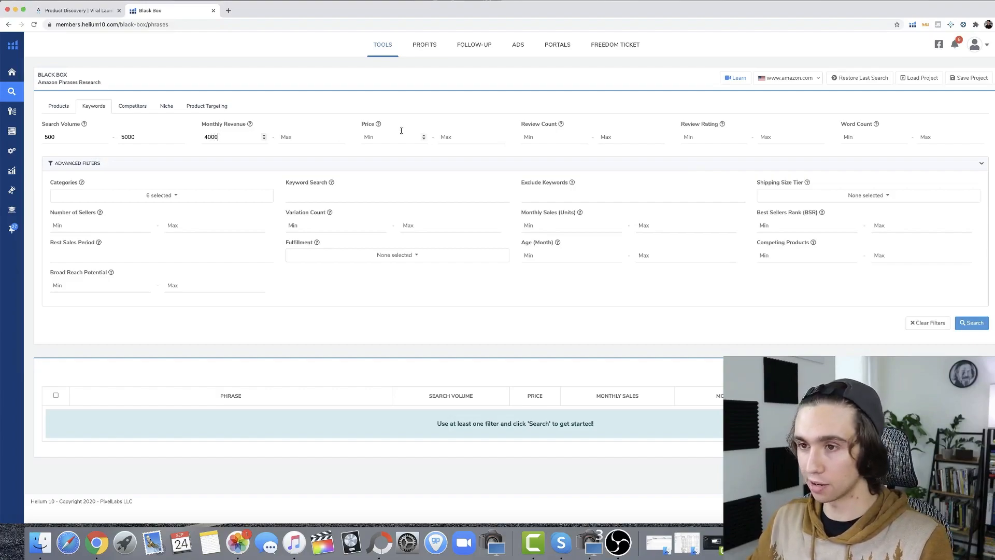
pyautogui.click(303, 138)
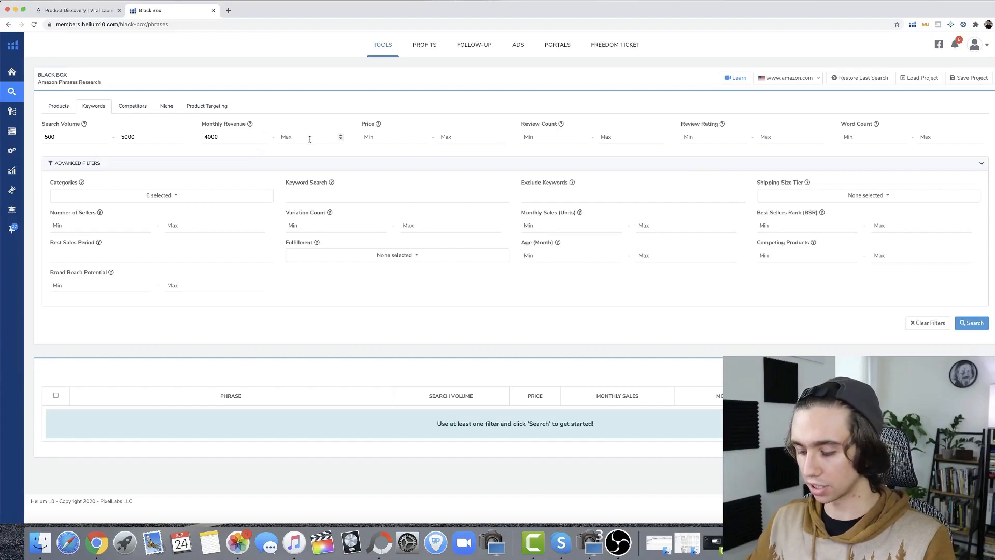
pyautogui.write('9000')
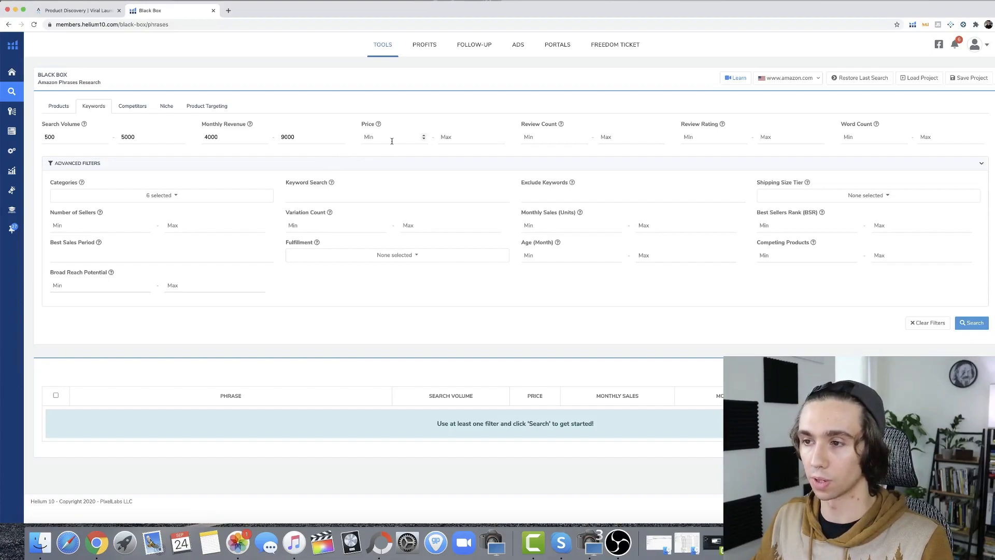
# Set the price range to 20–40 and the review count range to 10–100
pyautogui.write('20')
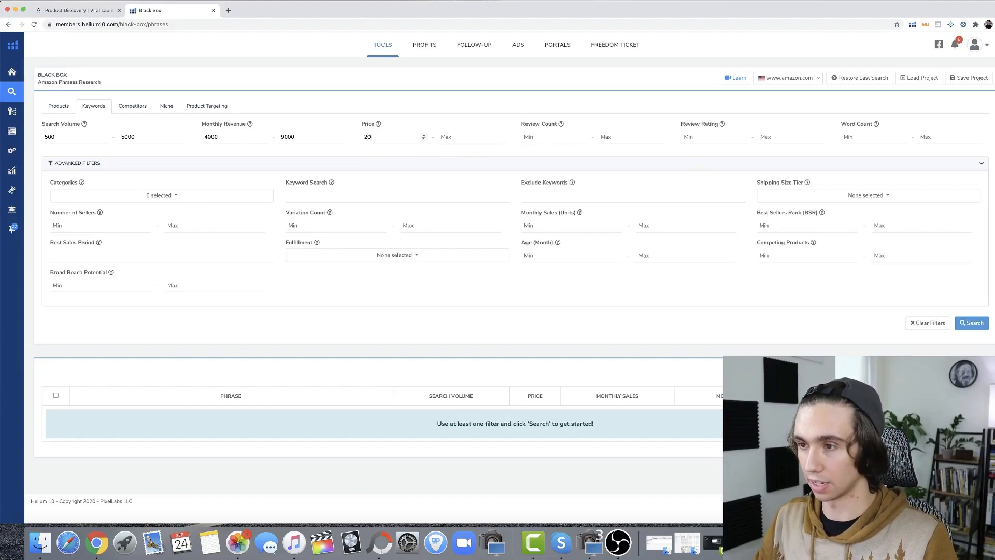
pyautogui.write('40')
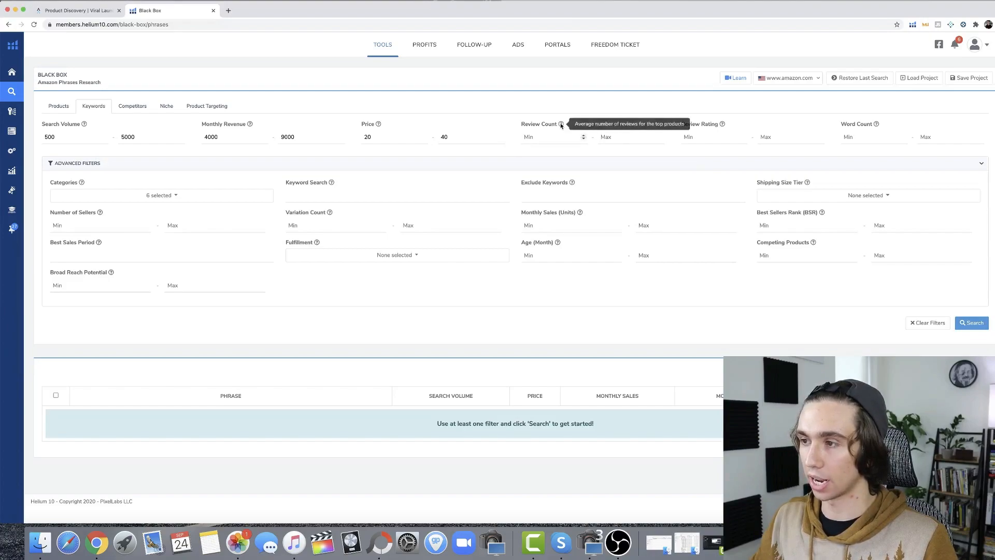
pyautogui.write('1')
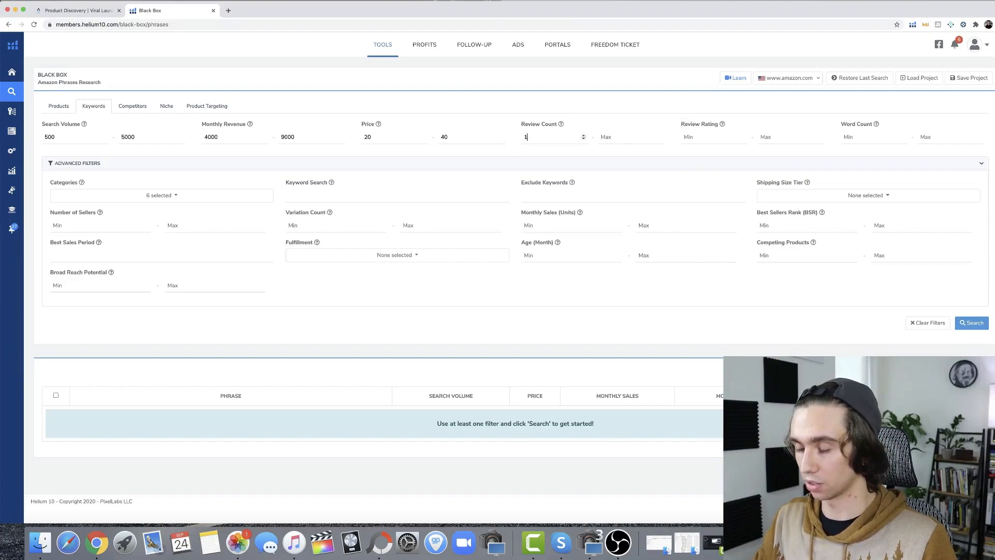
pyautogui.click(614, 136)
pyautogui.write('100')
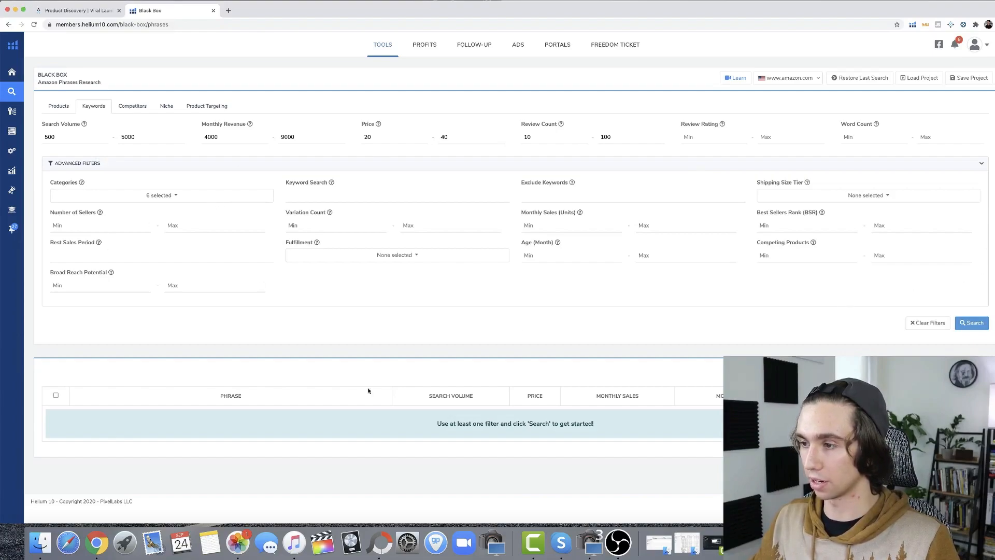
# Run the keyword search with these filters and browse the resulting phrases for product ideas
pyautogui.click(974, 323)
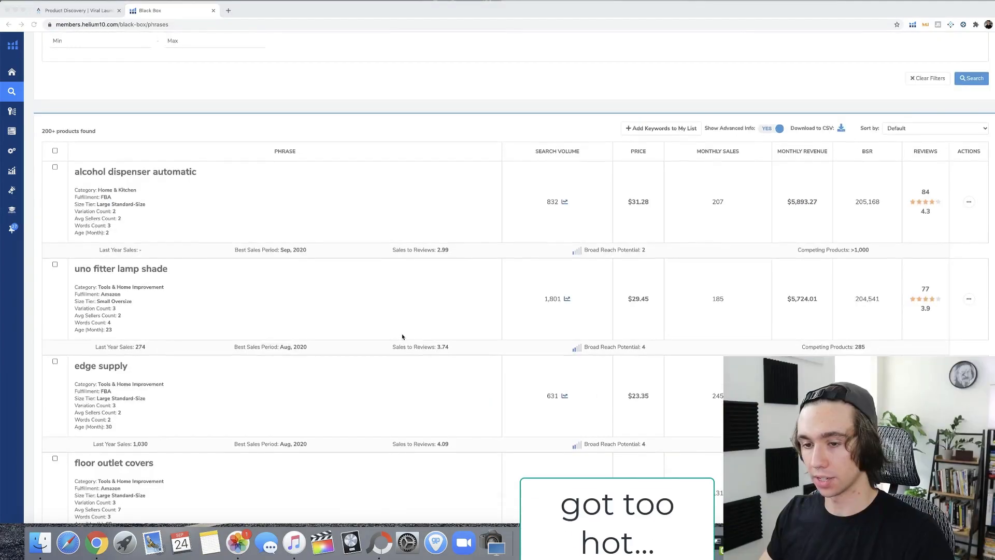
pyautogui.scroll(-3, 402, 337)
pyautogui.scroll(-5, 402, 337)
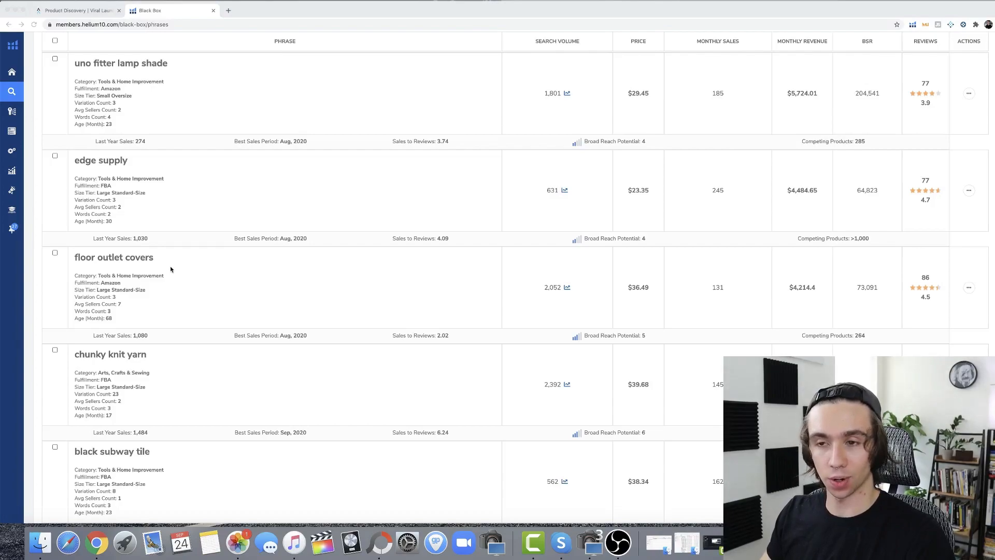
pyautogui.scroll(-5, 171, 262)
pyautogui.scroll(-5, 171, 271)
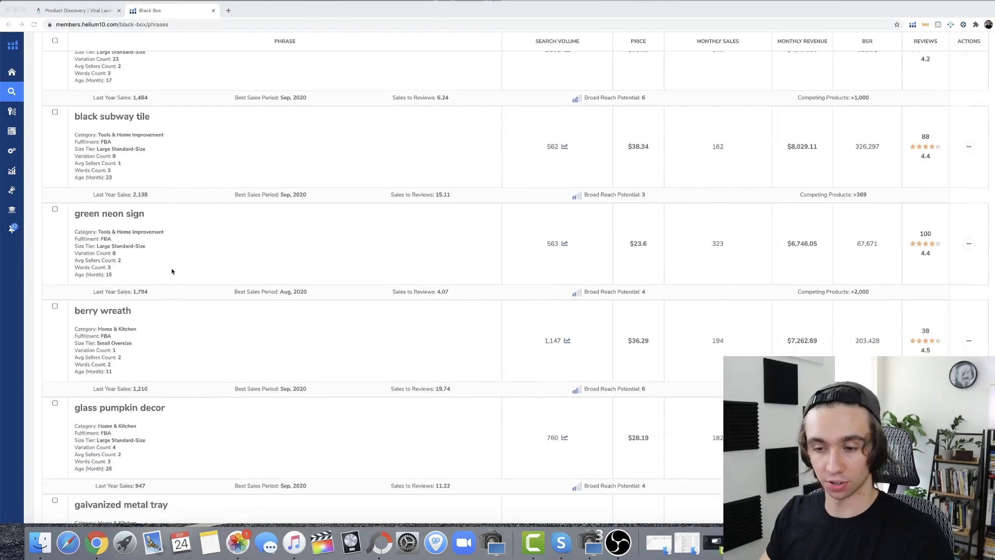
pyautogui.scroll(-1, 173, 271)
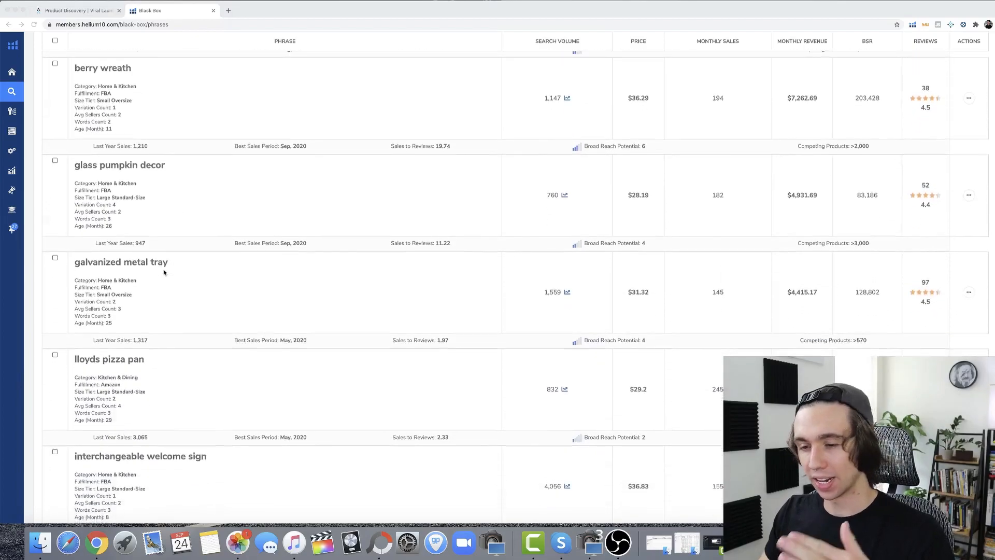
pyautogui.scroll(20, 176, 275)
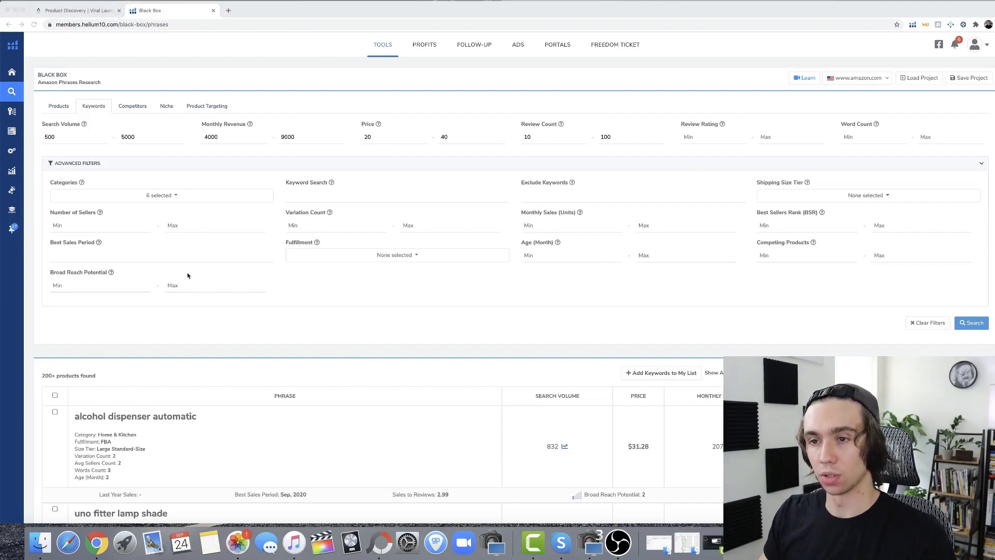
# Set the keyword price filter to a minimum of 40 and a maximum of 60
pyautogui.click(61, 107)
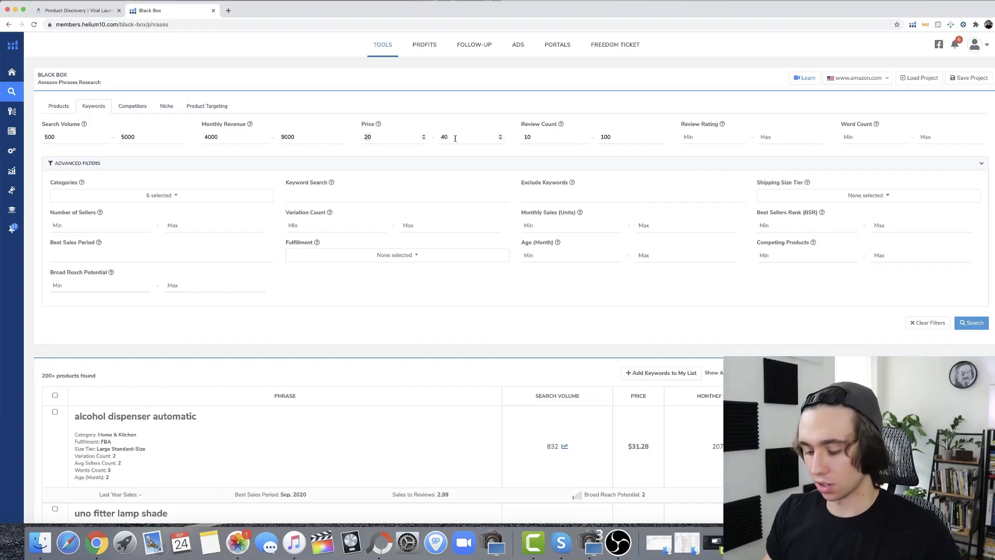
pyautogui.write('40')
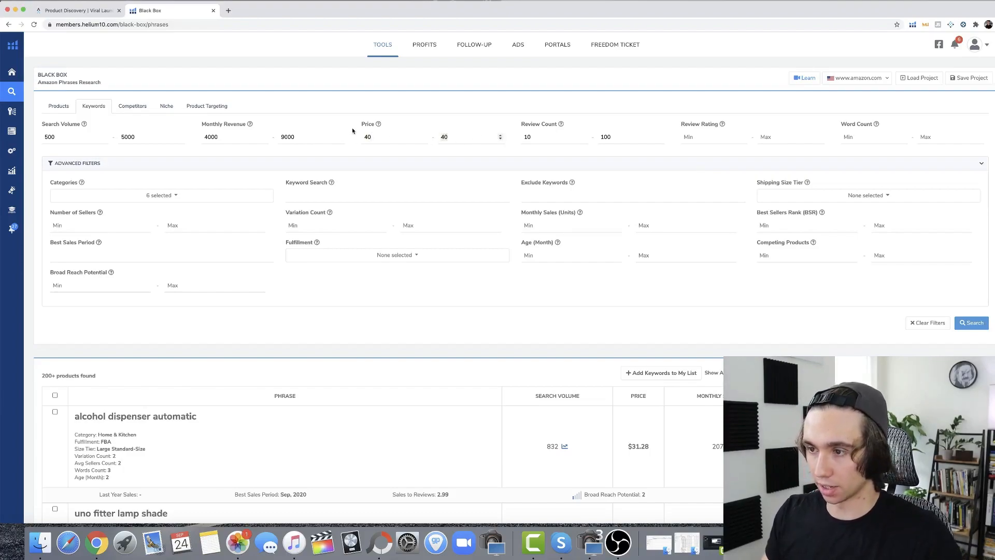
pyautogui.write('60')
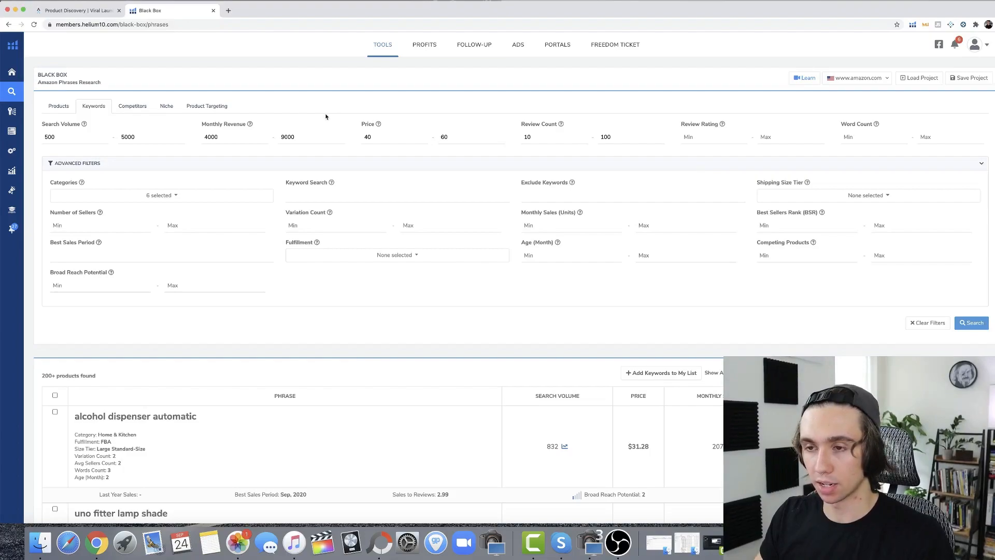
# Try 6000 as the minimum monthly revenue and clear that minimum
pyautogui.doubleClick(231, 134)
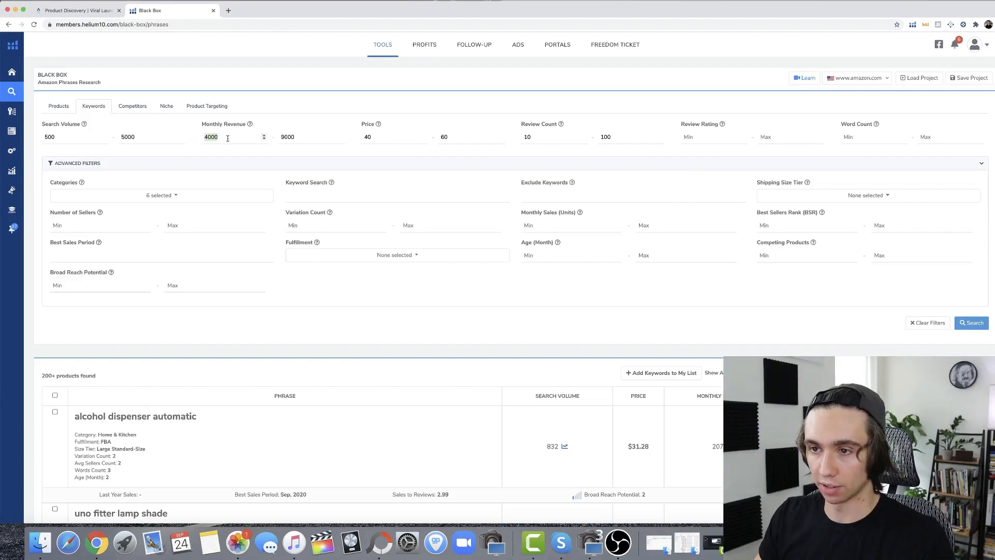
pyautogui.write('600')
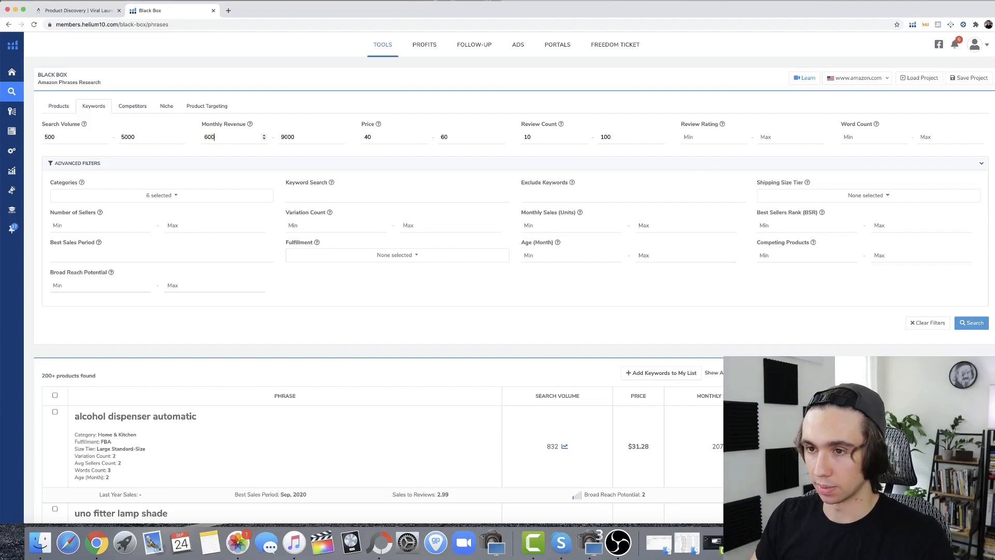
pyautogui.write('0')
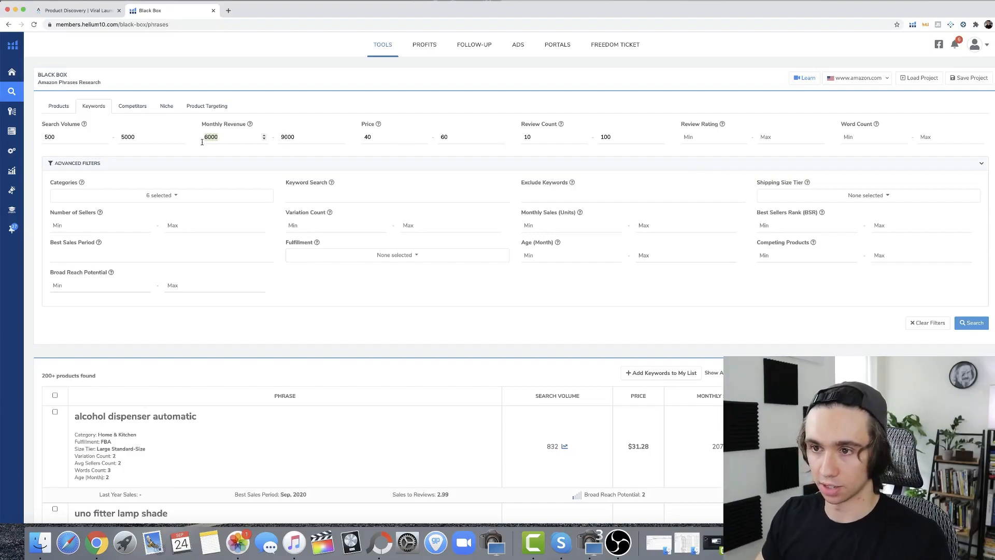
pyautogui.press('BackSpace')
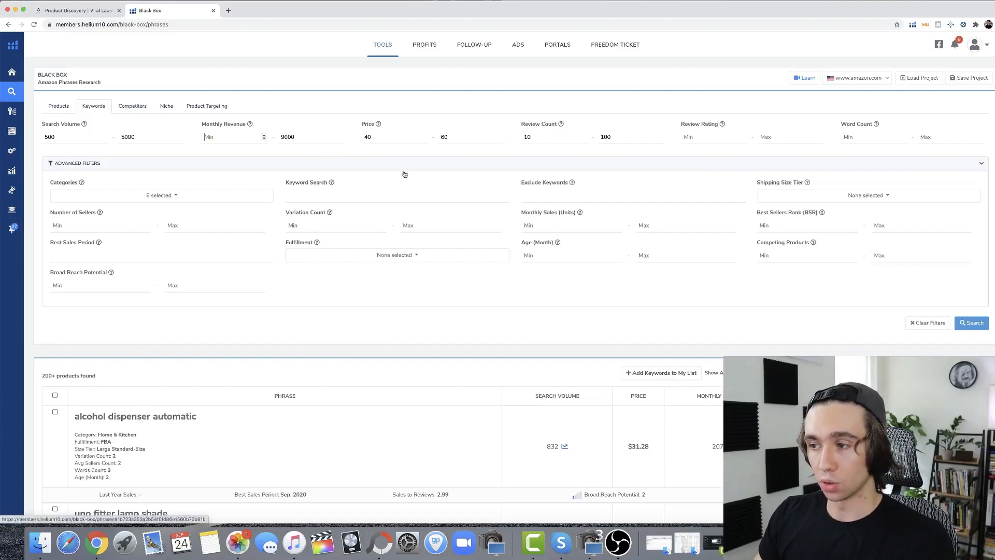
# Limit the monthly sales filter to between 110 and 320 units
pyautogui.write('110')
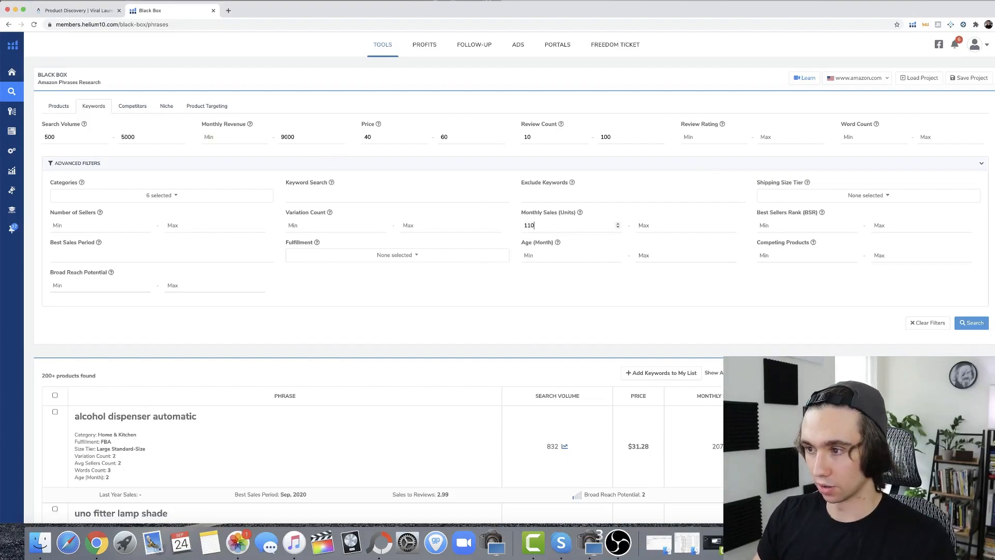
pyautogui.click(644, 226)
pyautogui.write('320')
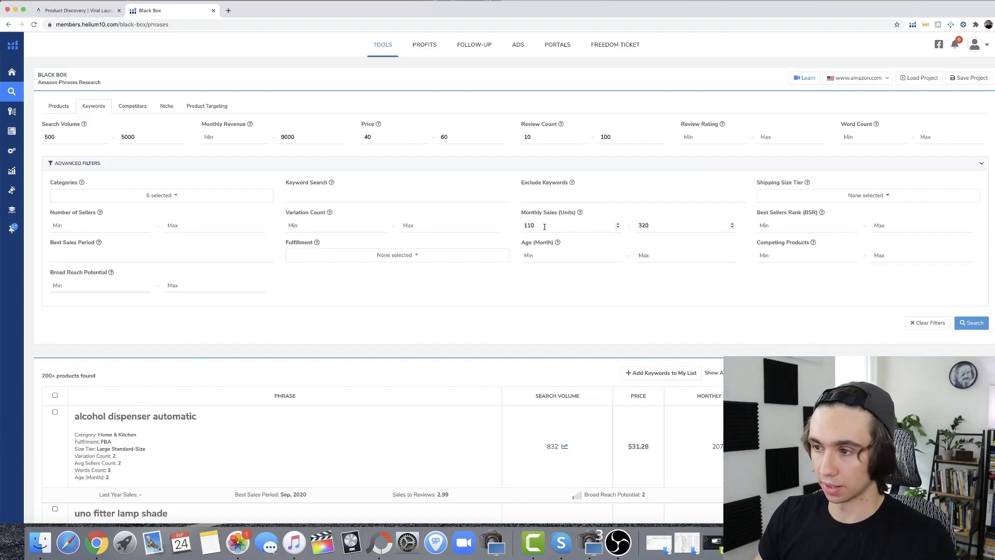
# Change the monthly sales range to a minimum of 320 and a maximum of 550 units
pyautogui.hotkey('shift', 'Tab')
pyautogui.write('3')
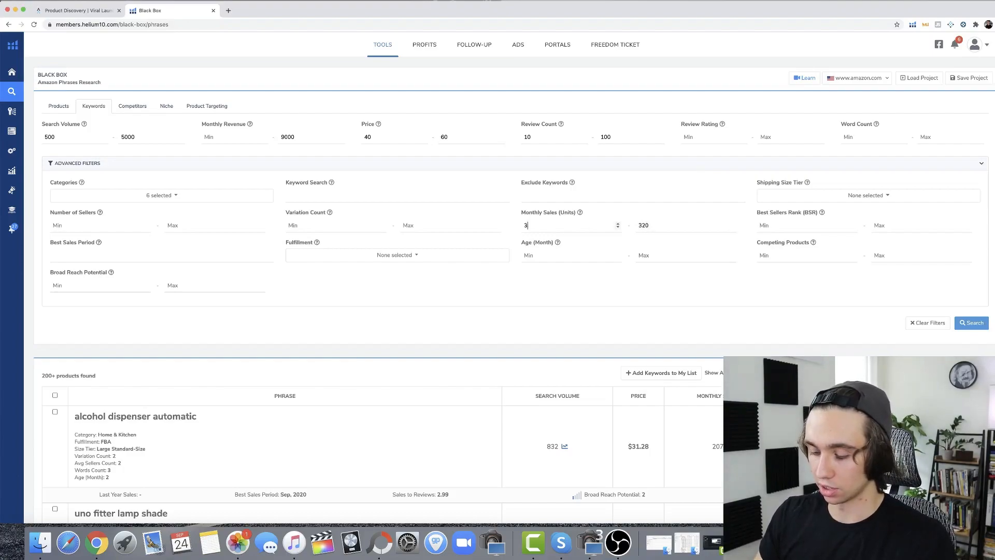
pyautogui.press('BackSpace')
pyautogui.write('550')
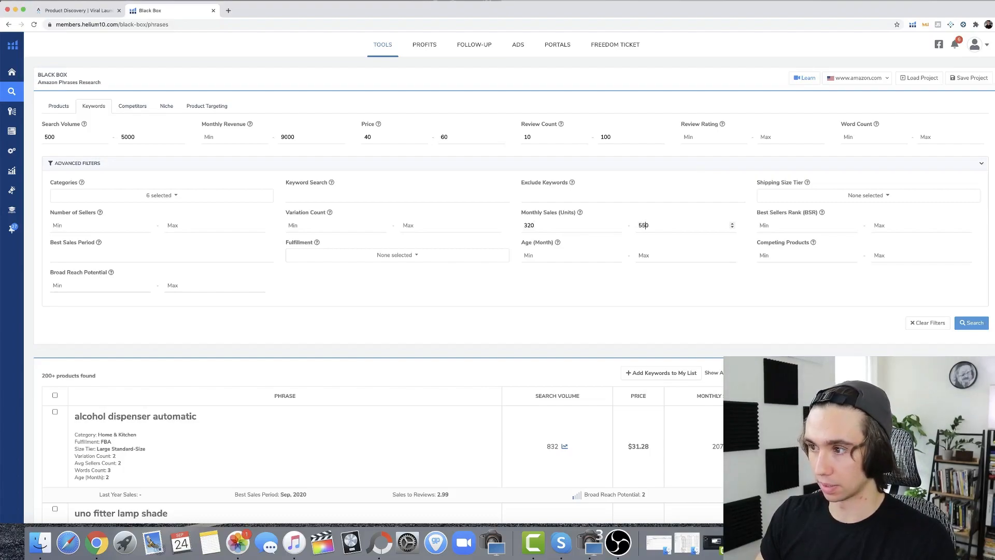
pyautogui.click(620, 274)
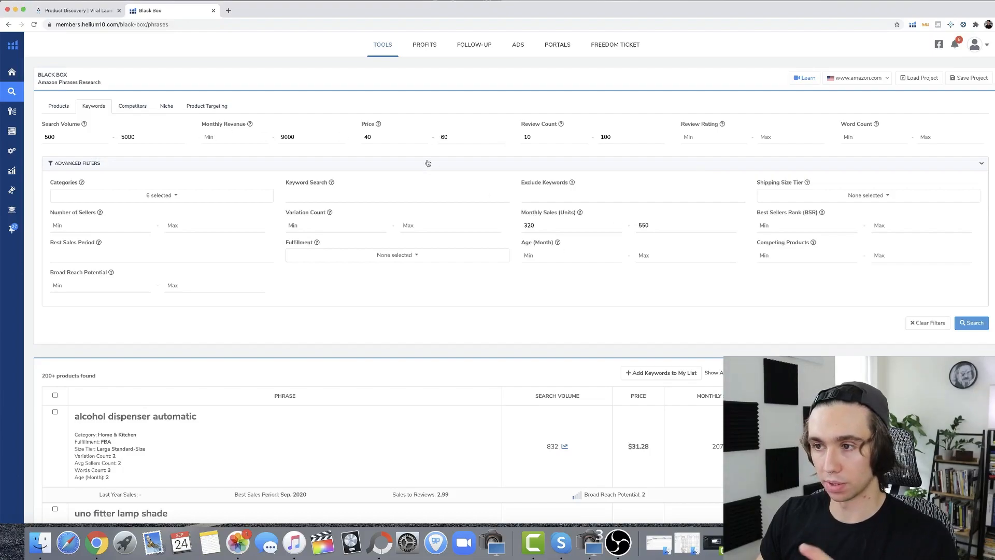
# Clear both the minimum and maximum of the monthly sales filter
pyautogui.click(566, 228)
pyautogui.press('BackSpace')
pyautogui.press('BackSpace')
pyautogui.press('BackSpace')
pyautogui.press('Tab')
pyautogui.press('BackSpace')
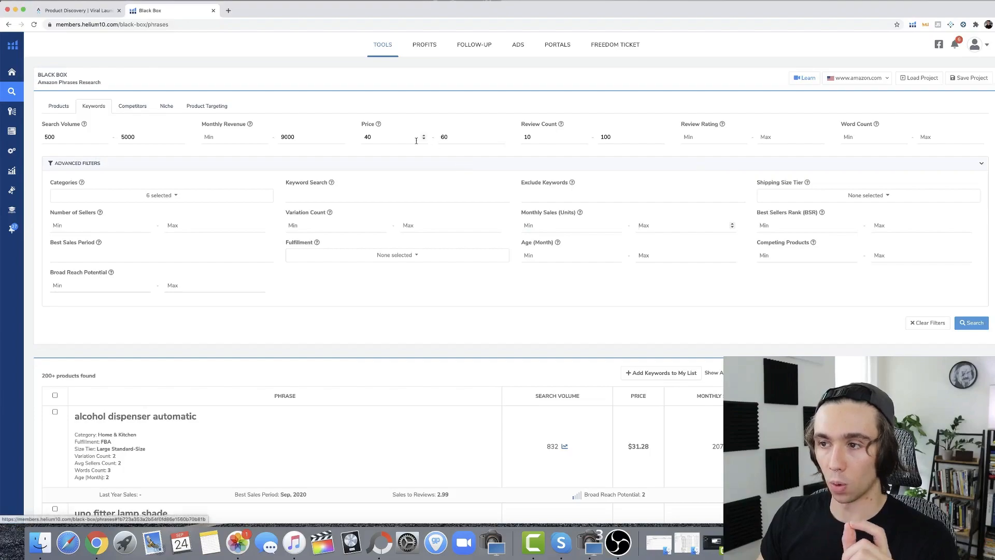
# Set the minimum keyword search volume to 5000
pyautogui.doubleClick(73, 137)
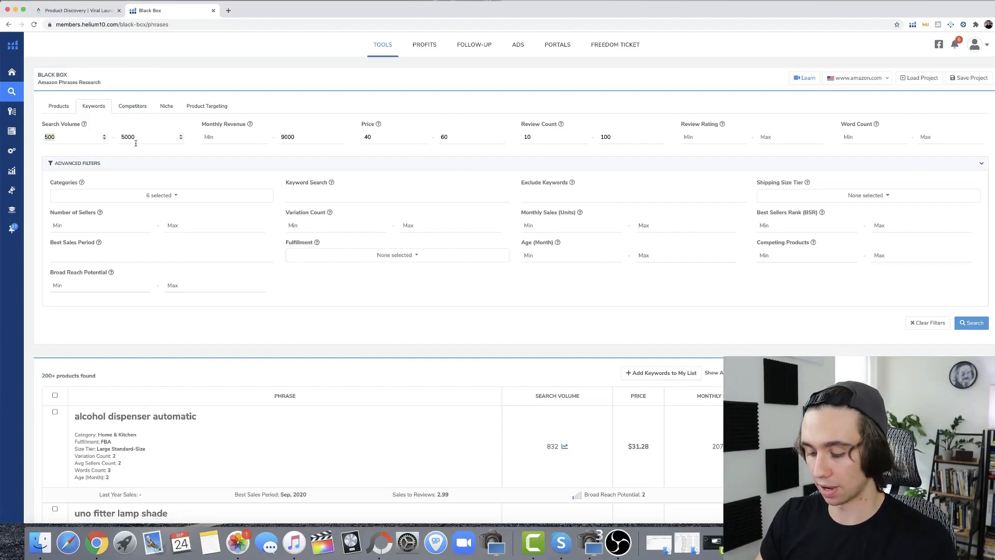
pyautogui.write('5')
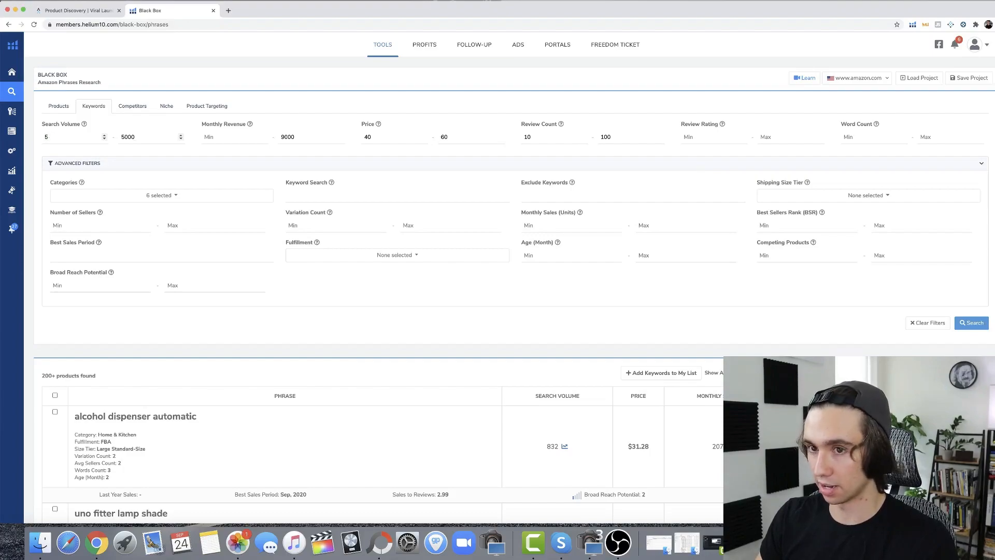
pyautogui.write('000')
pyautogui.press('Tab')
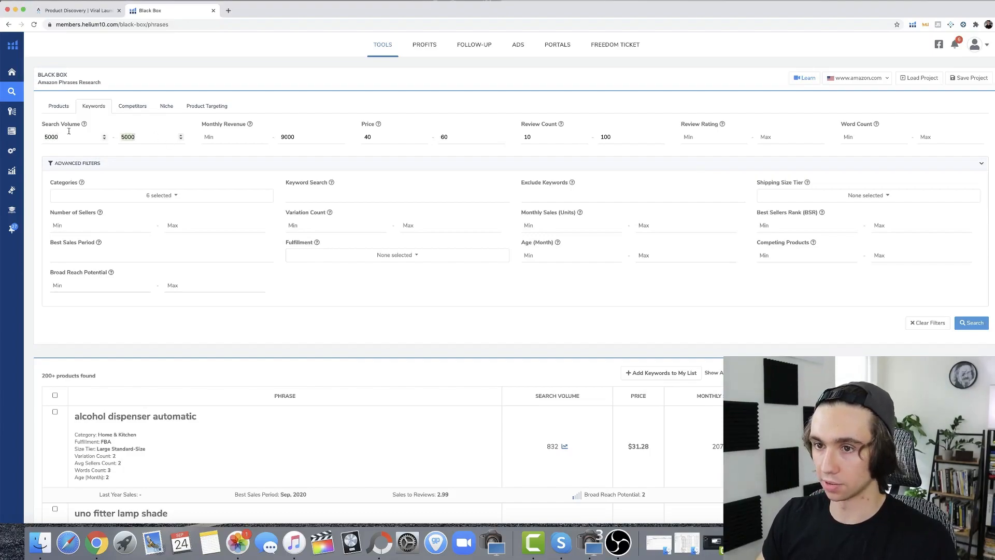